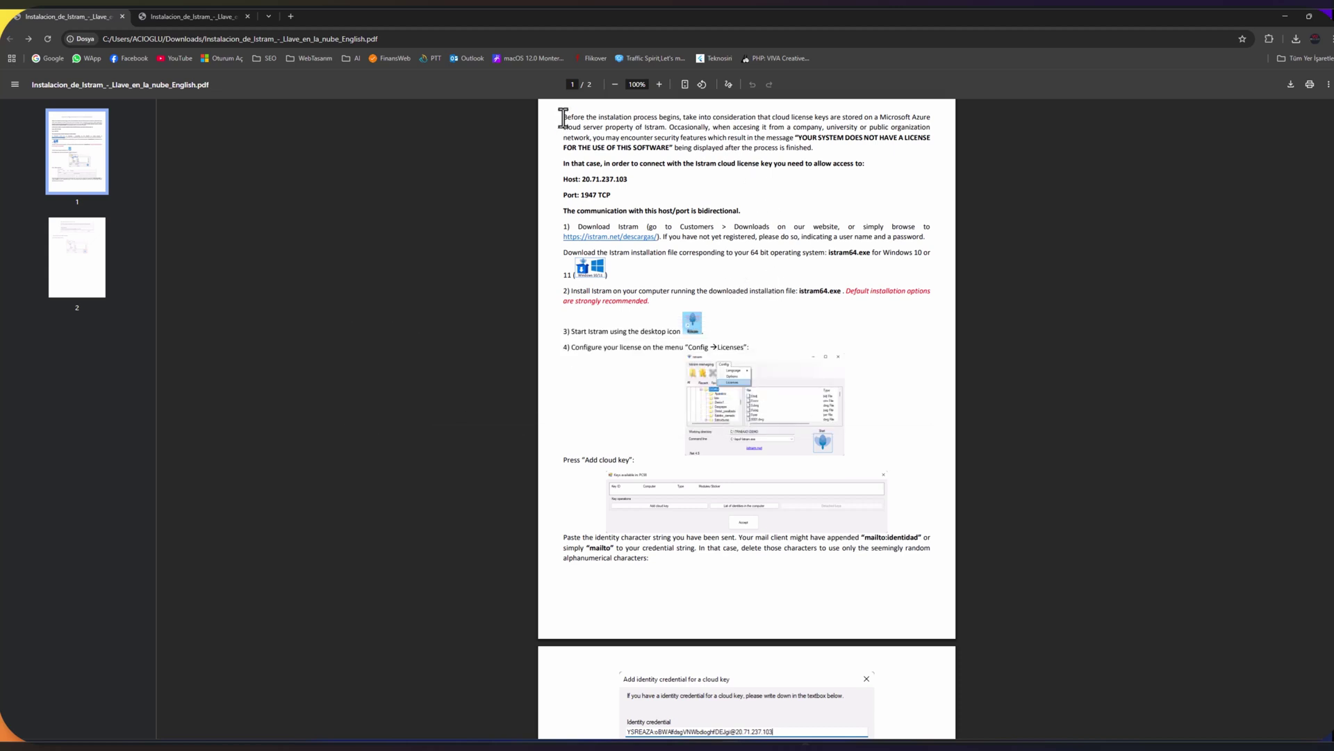
# Highlight the English guide's opening paragraphs, then switch to the Turkish version's tab.
pyautogui.moveTo(562, 119); pyautogui.dragTo(825, 455)
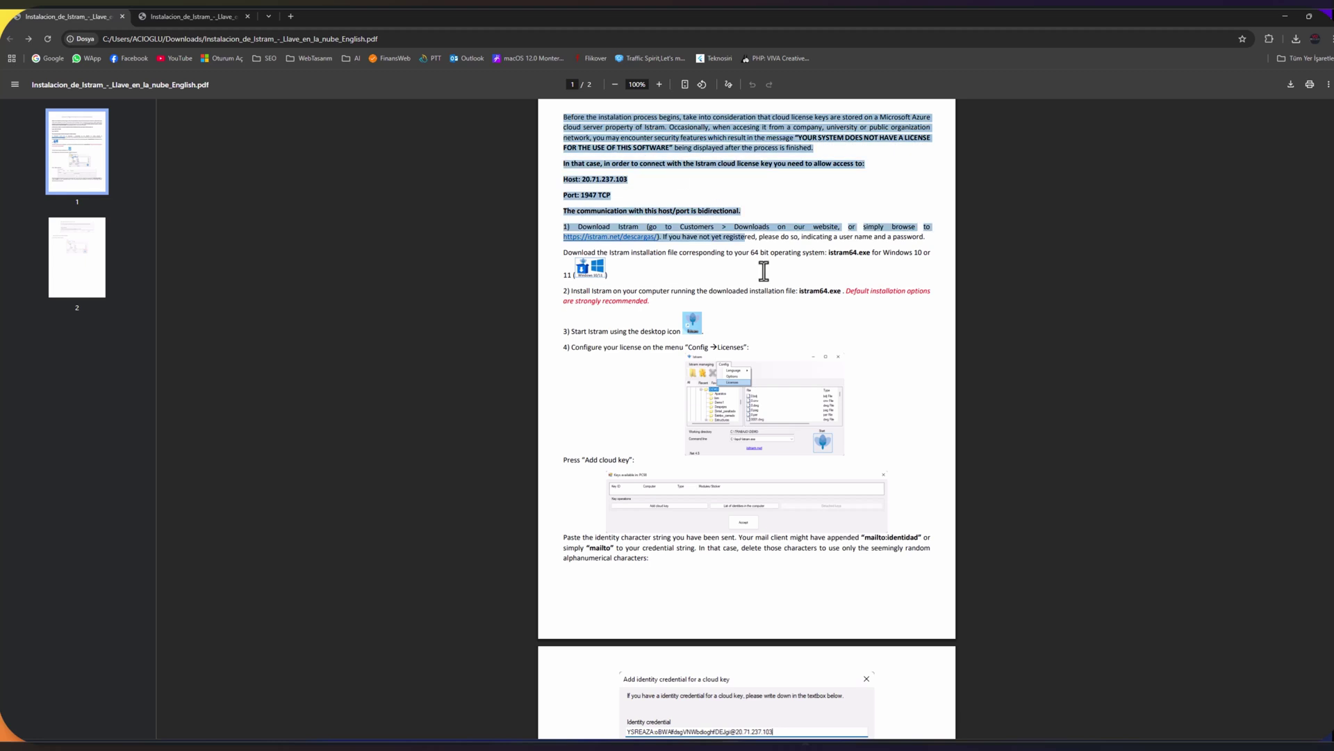
pyautogui.click(740, 304)
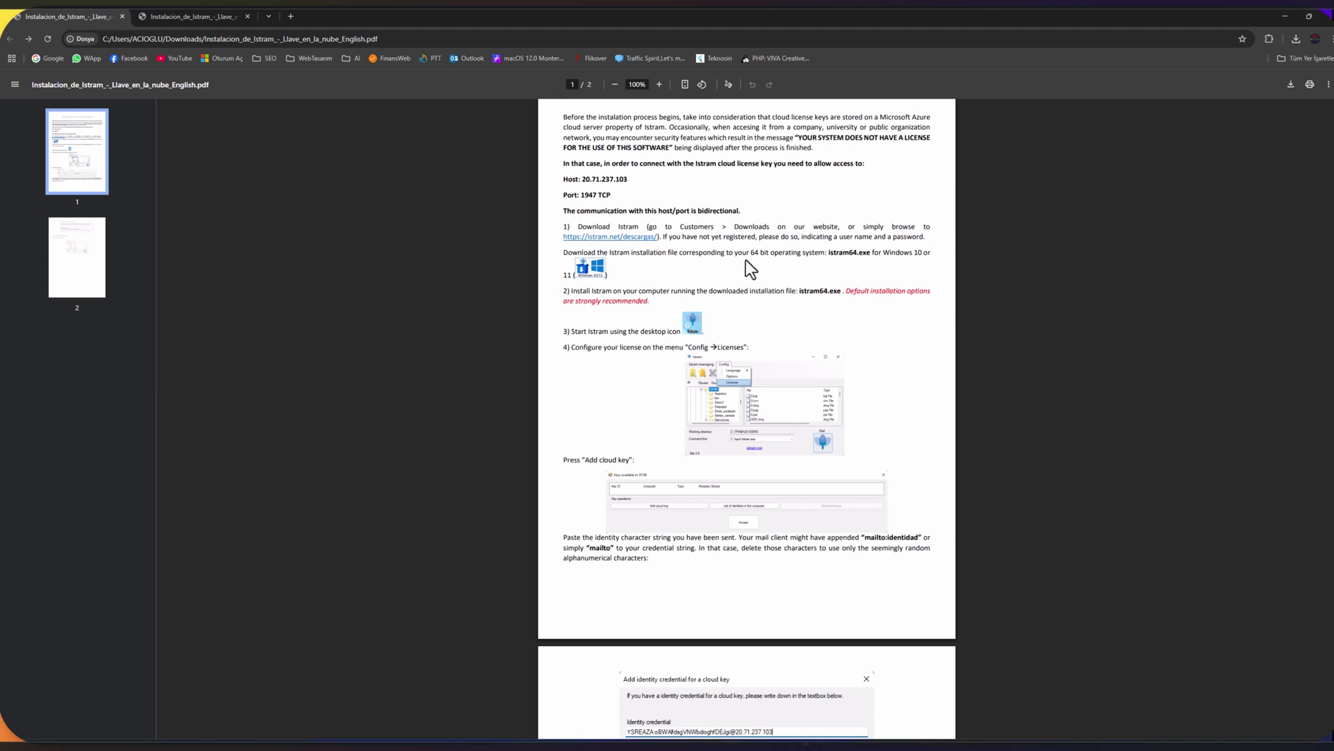
pyautogui.moveTo(558, 119); pyautogui.dragTo(695, 259)
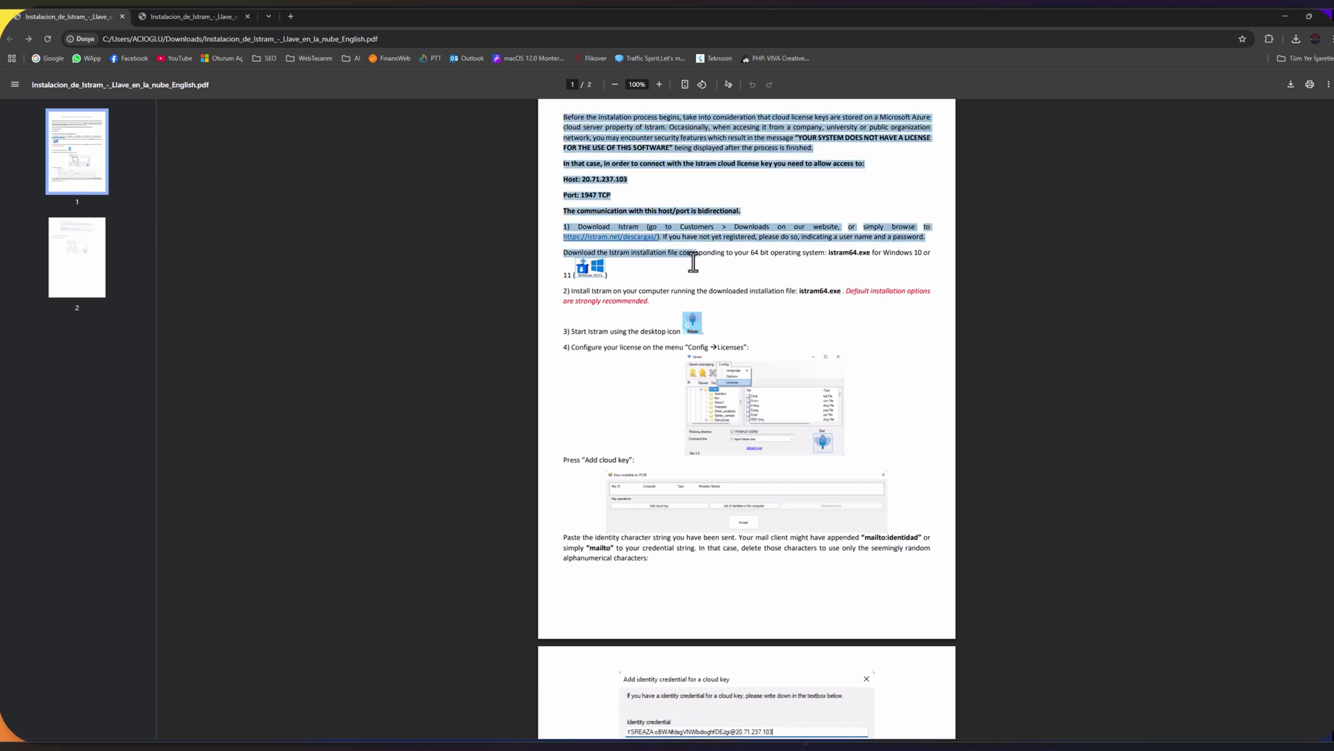
pyautogui.click(194, 17)
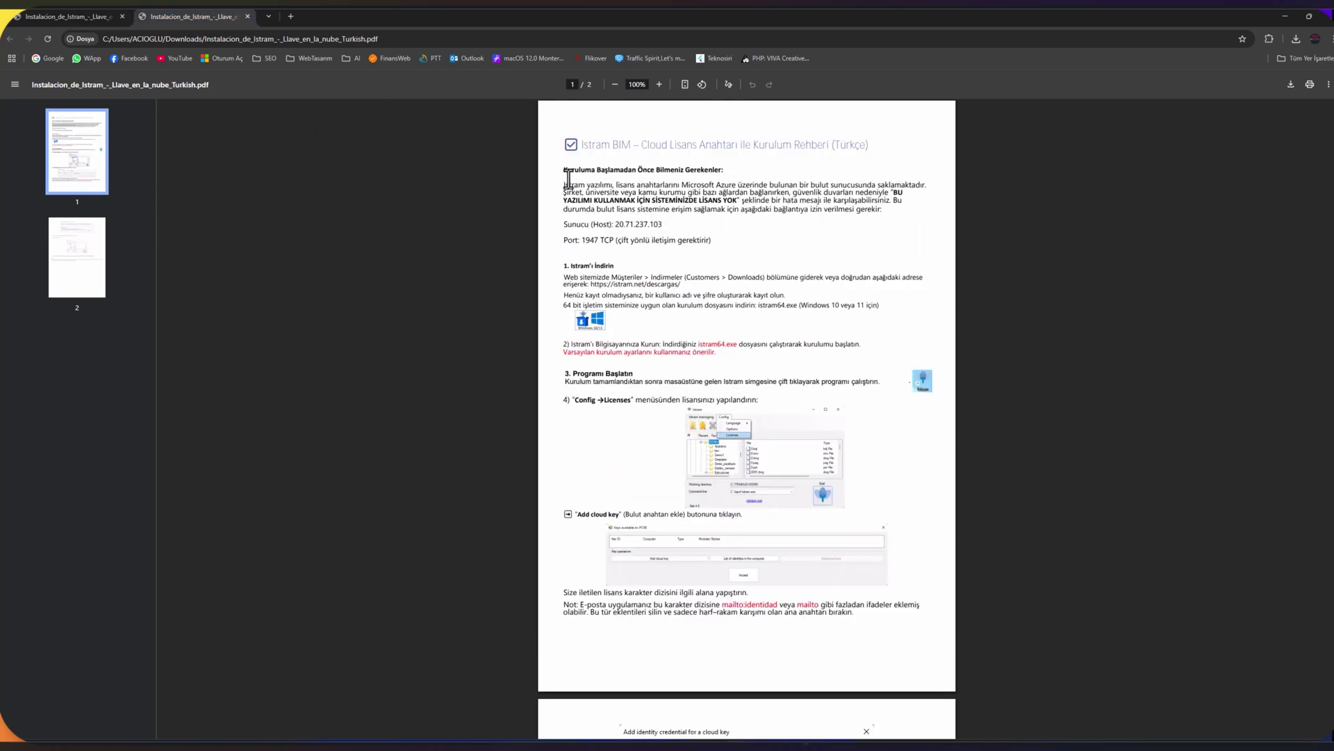
pyautogui.moveTo(563, 185); pyautogui.dragTo(642, 258)
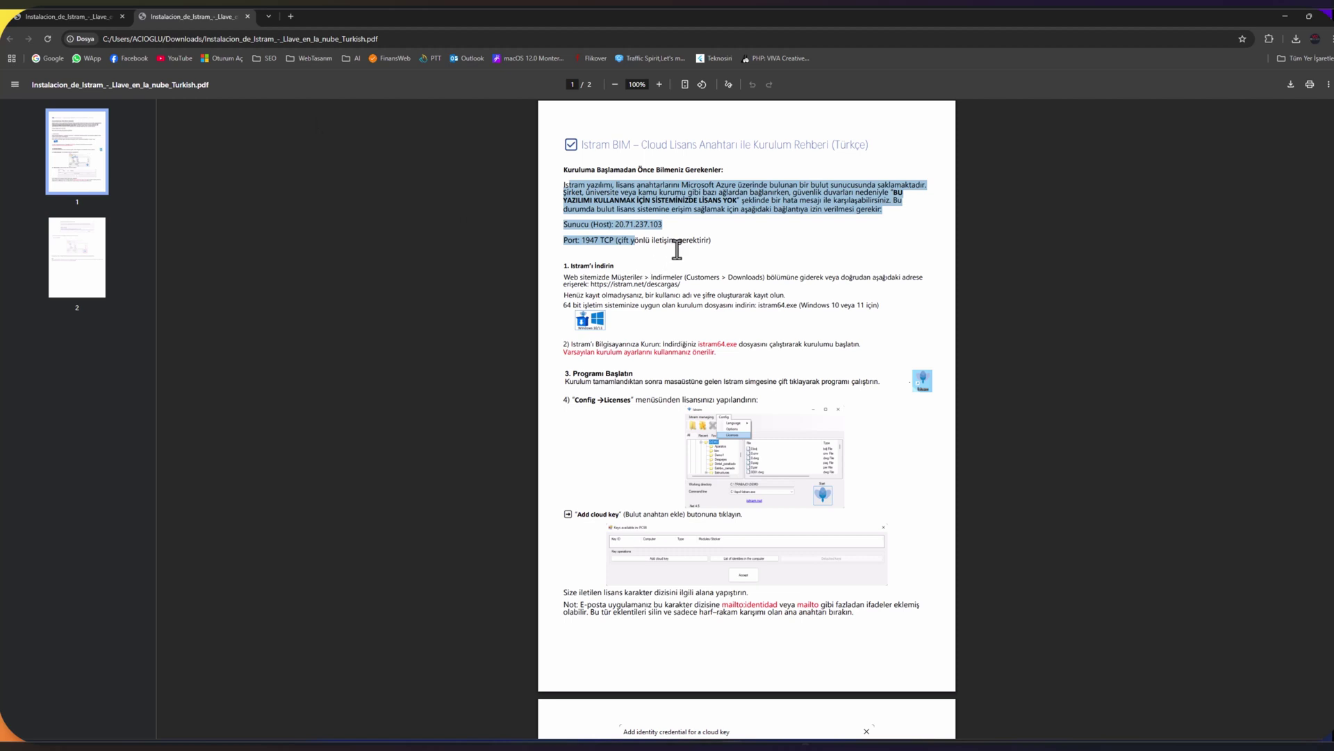
pyautogui.click(676, 250)
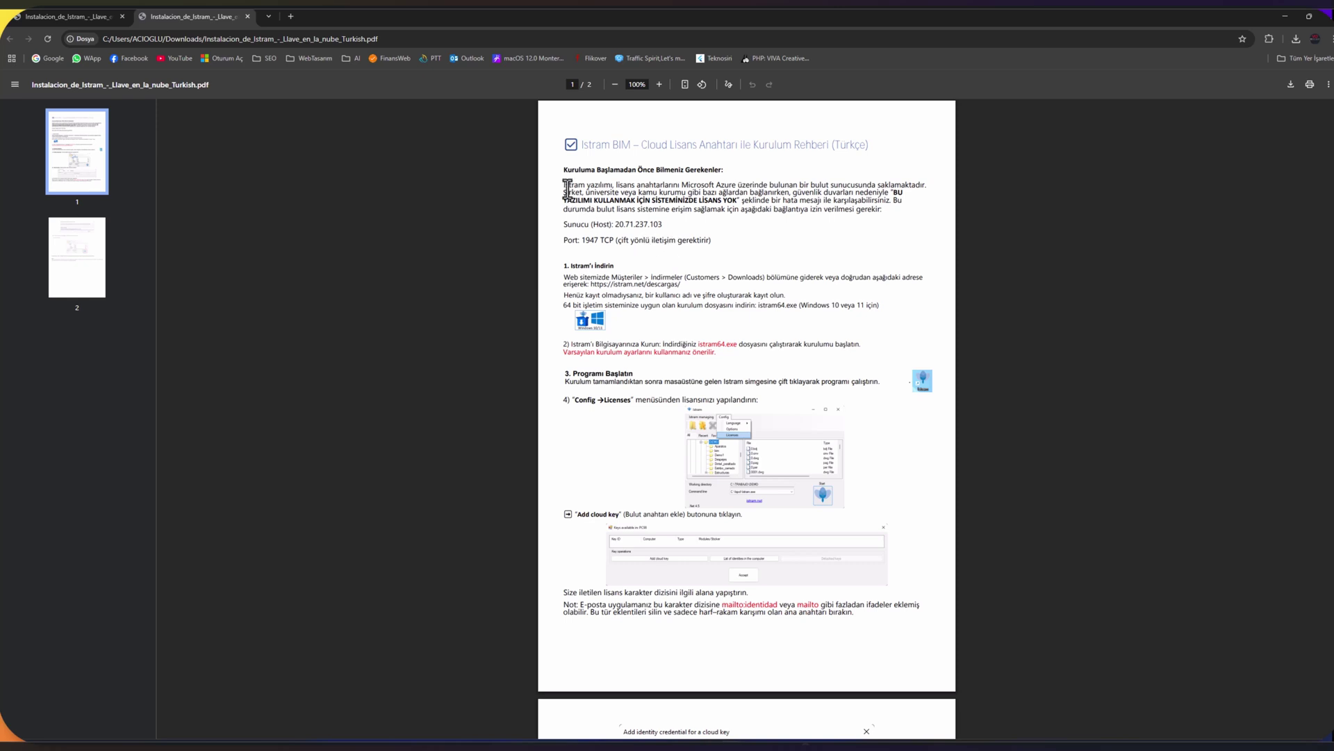
pyautogui.moveTo(564, 186); pyautogui.dragTo(875, 211)
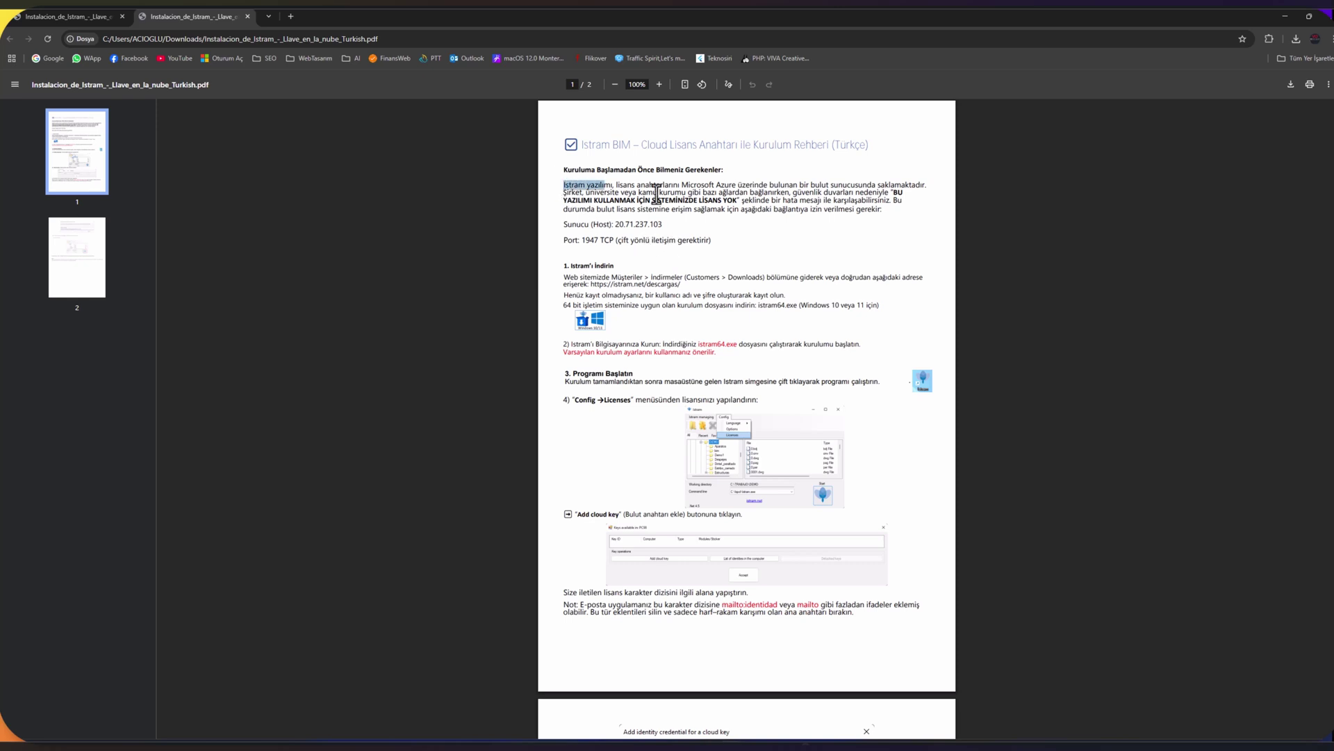
pyautogui.click(892, 215)
# Highlight the network-security, Port: 1947 TCP and download-address lines, then reposition the setup window.
pyautogui.moveTo(688, 193); pyautogui.dragTo(889, 194)
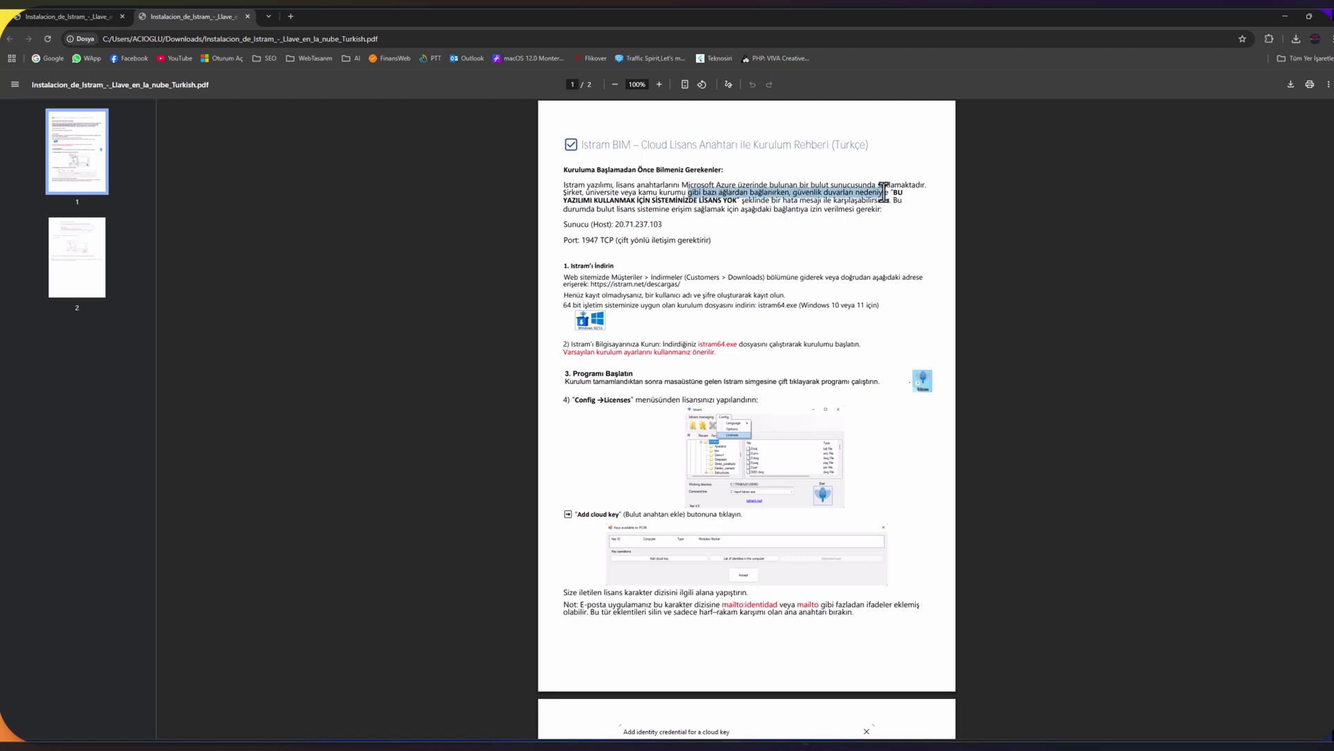
pyautogui.click(605, 221)
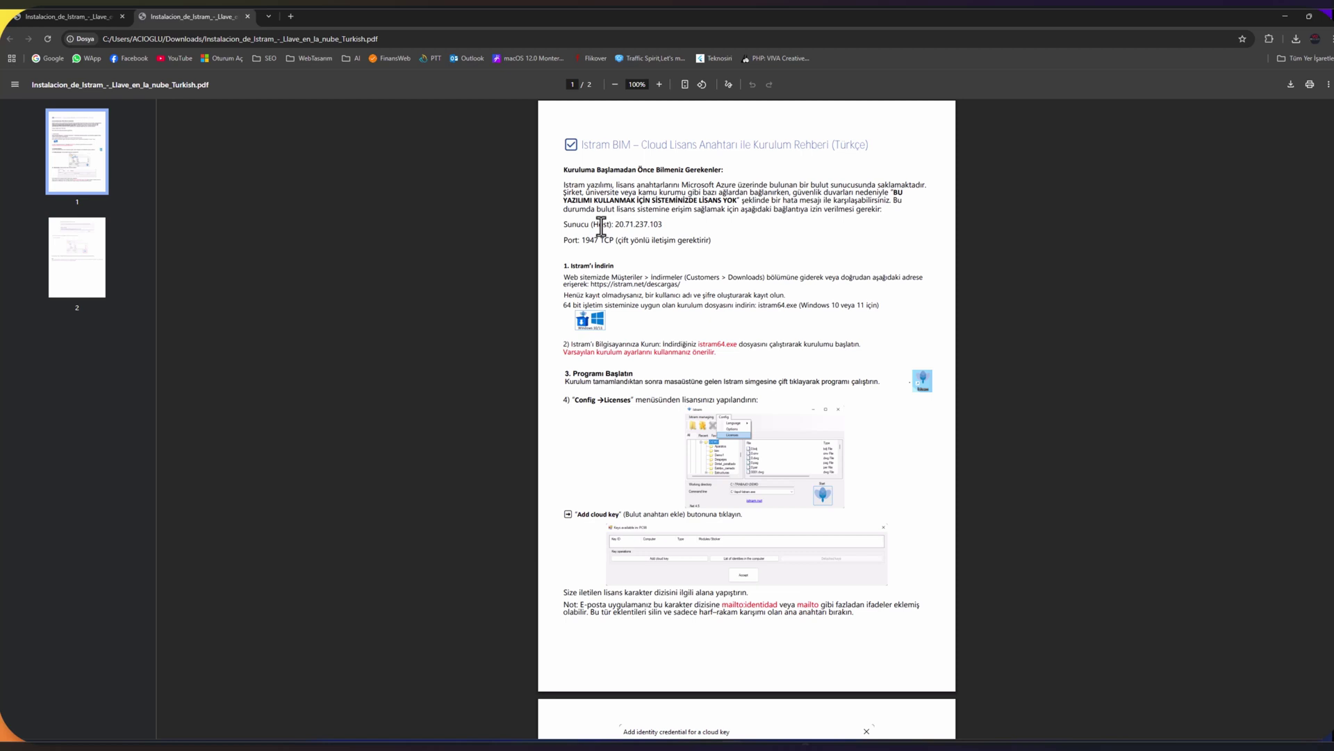
pyautogui.moveTo(561, 240); pyautogui.dragTo(625, 242)
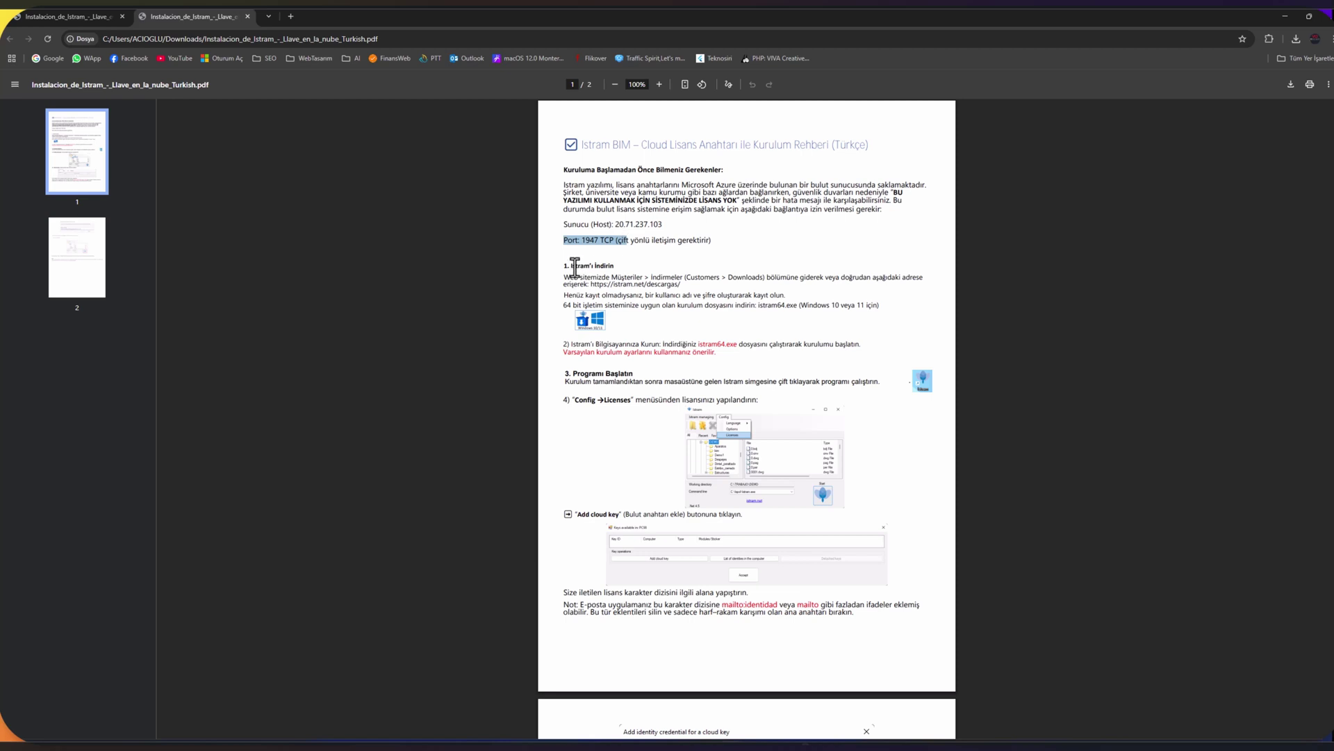
pyautogui.moveTo(571, 265); pyautogui.dragTo(684, 292)
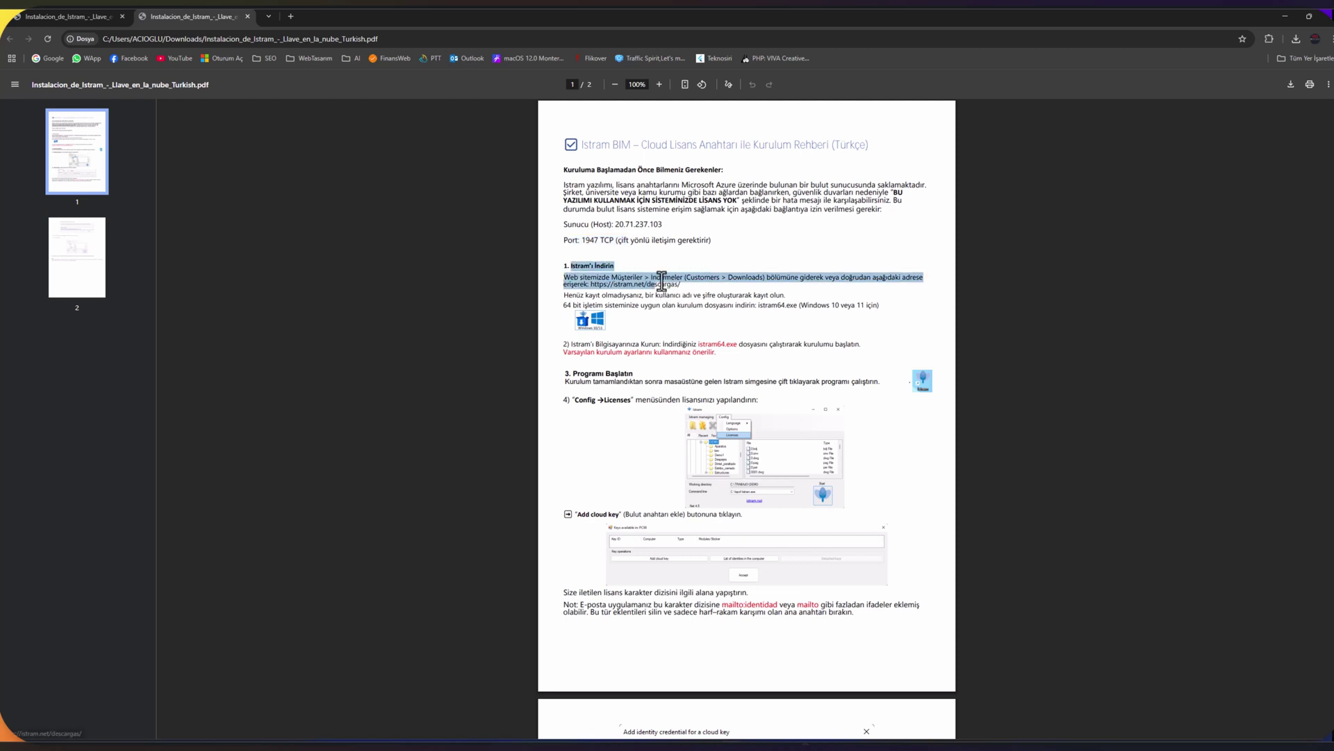
pyautogui.click(697, 289)
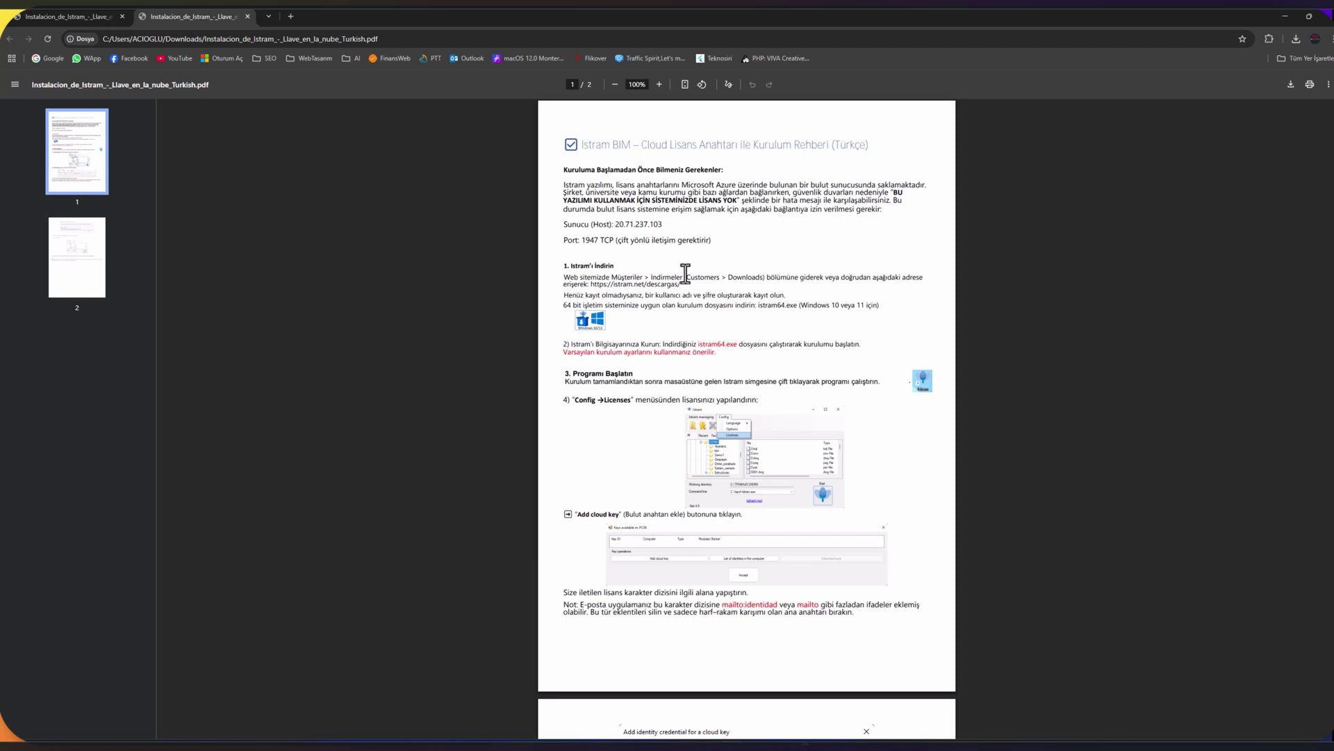
pyautogui.moveTo(706, 318)
pyautogui.mouseDown()
pyautogui.moveTo(770, 194)
pyautogui.moveTo(766, 225)
pyautogui.moveTo(755, 223)
pyautogui.moveTo(785, 237)
pyautogui.mouseUp()
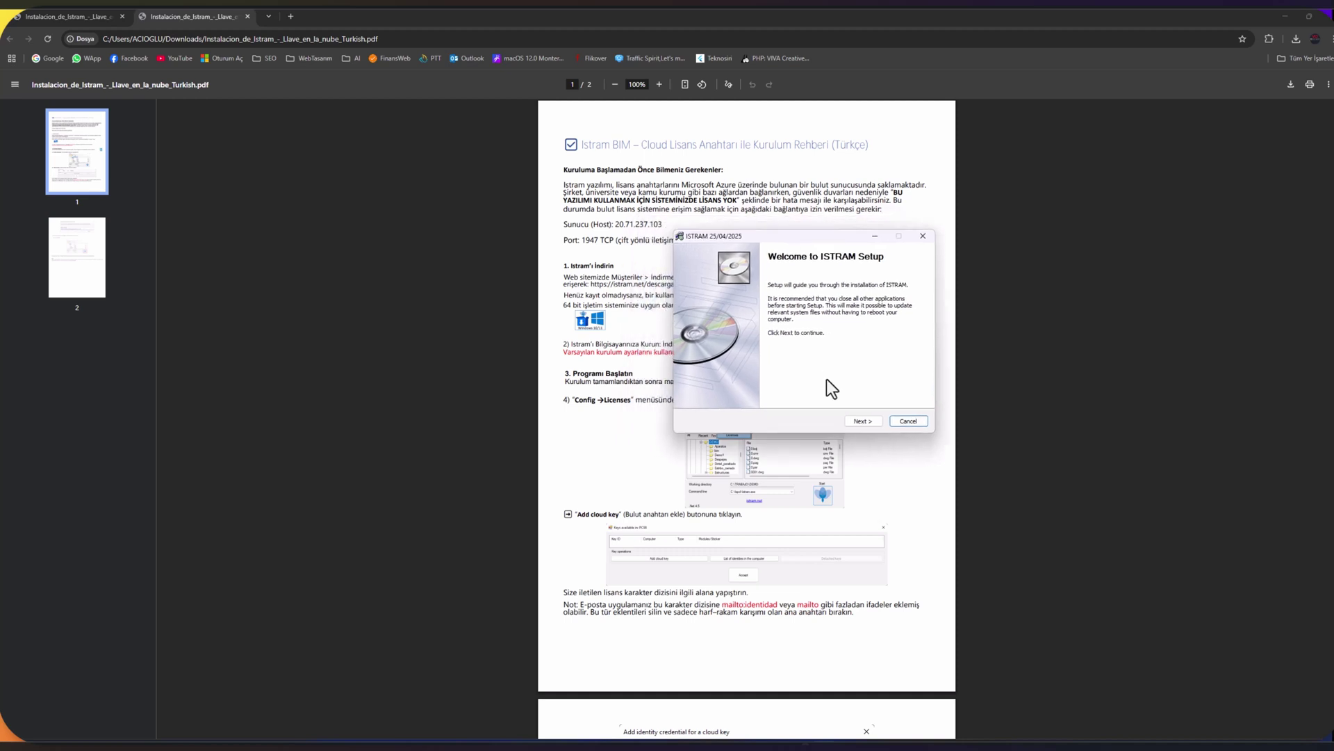
# Run setup with the c:\Ispol destination folder and English language until installation completes.
pyautogui.click(855, 423)
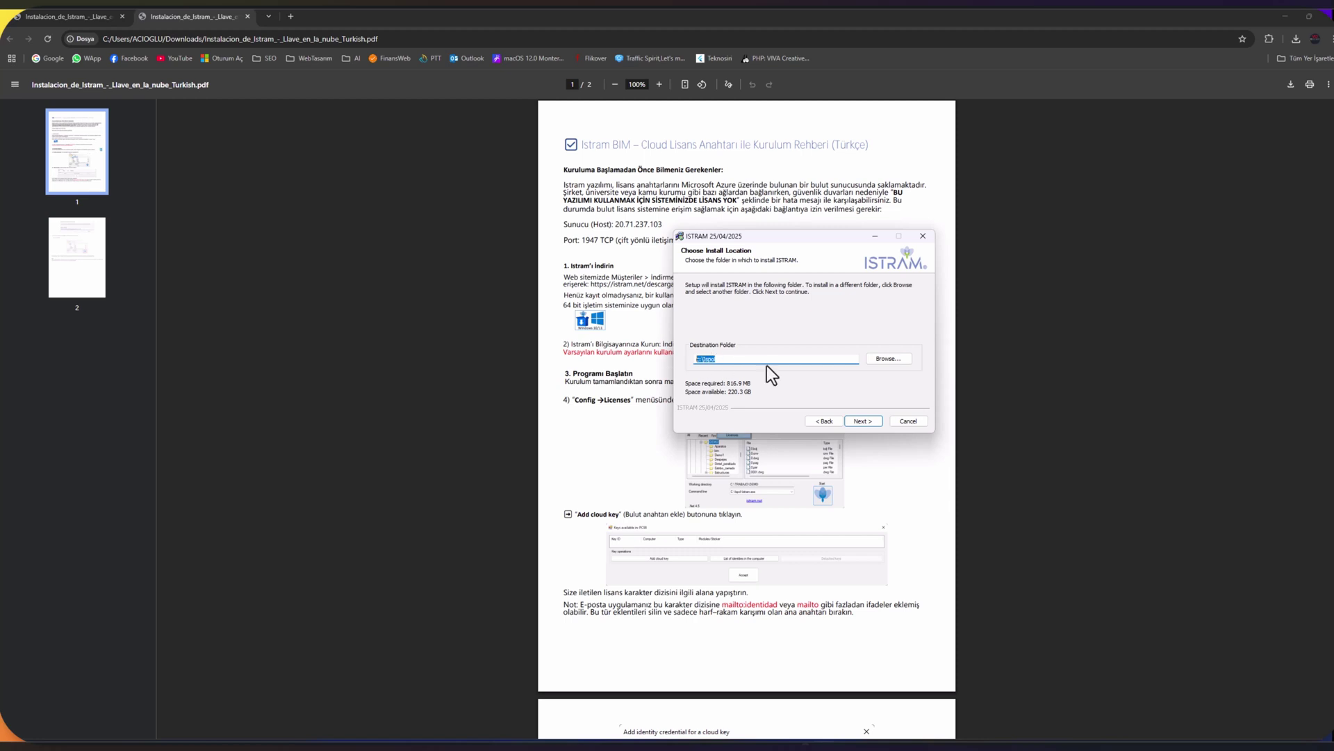
pyautogui.click(725, 358)
pyautogui.click(856, 421)
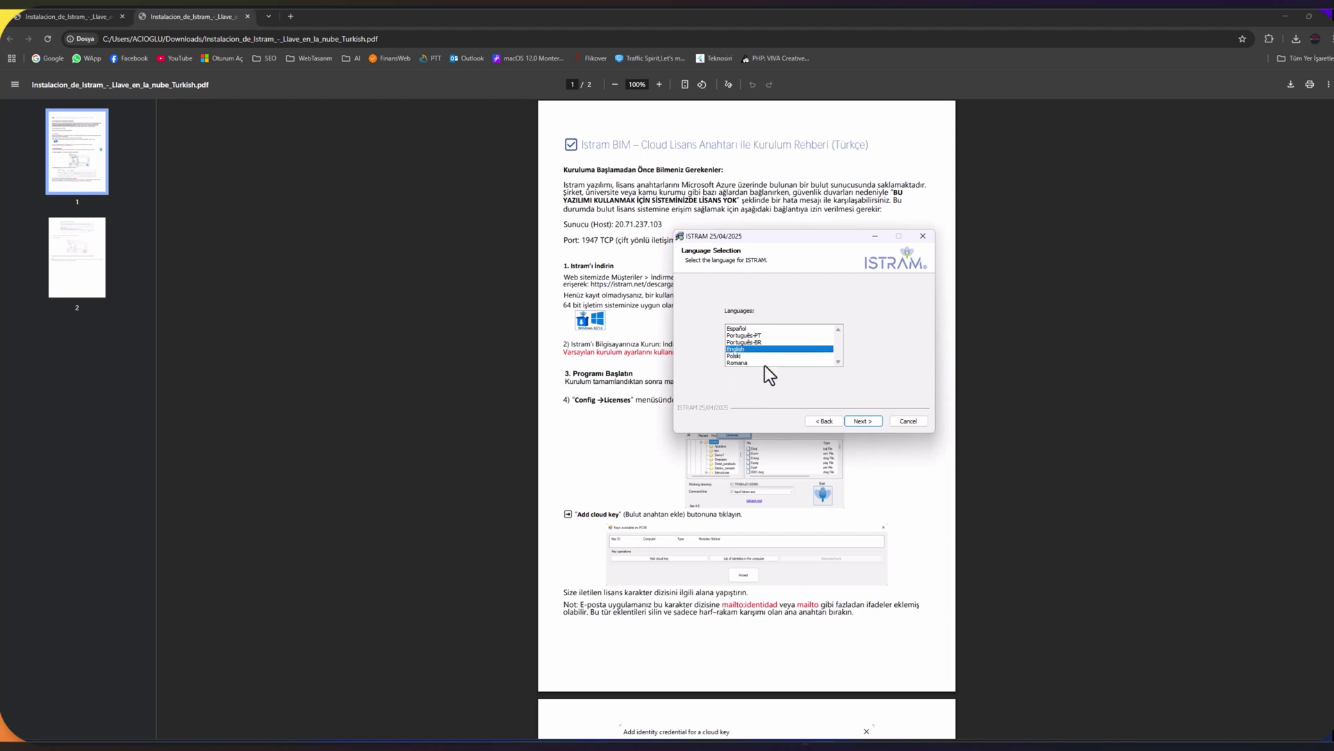
pyautogui.click(865, 424)
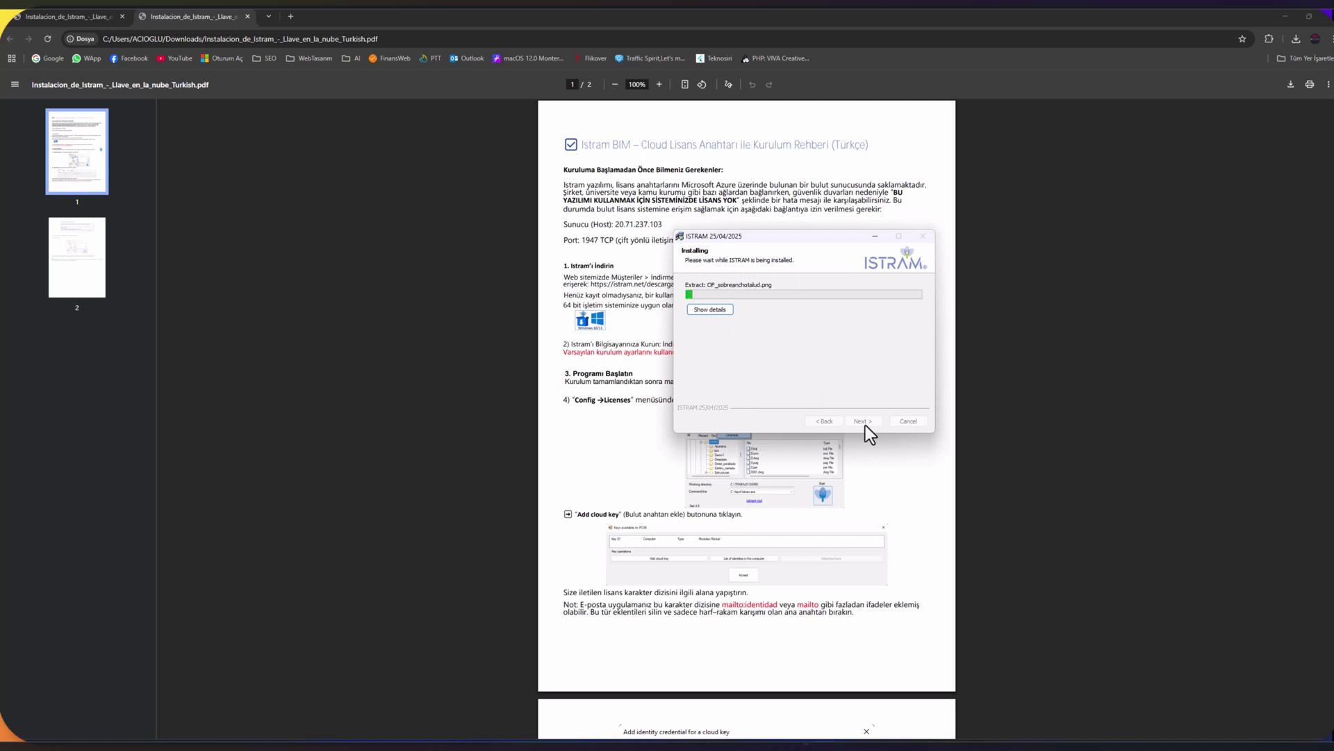
pyautogui.click(628, 446)
pyautogui.hotkey('alt', 'Tab')
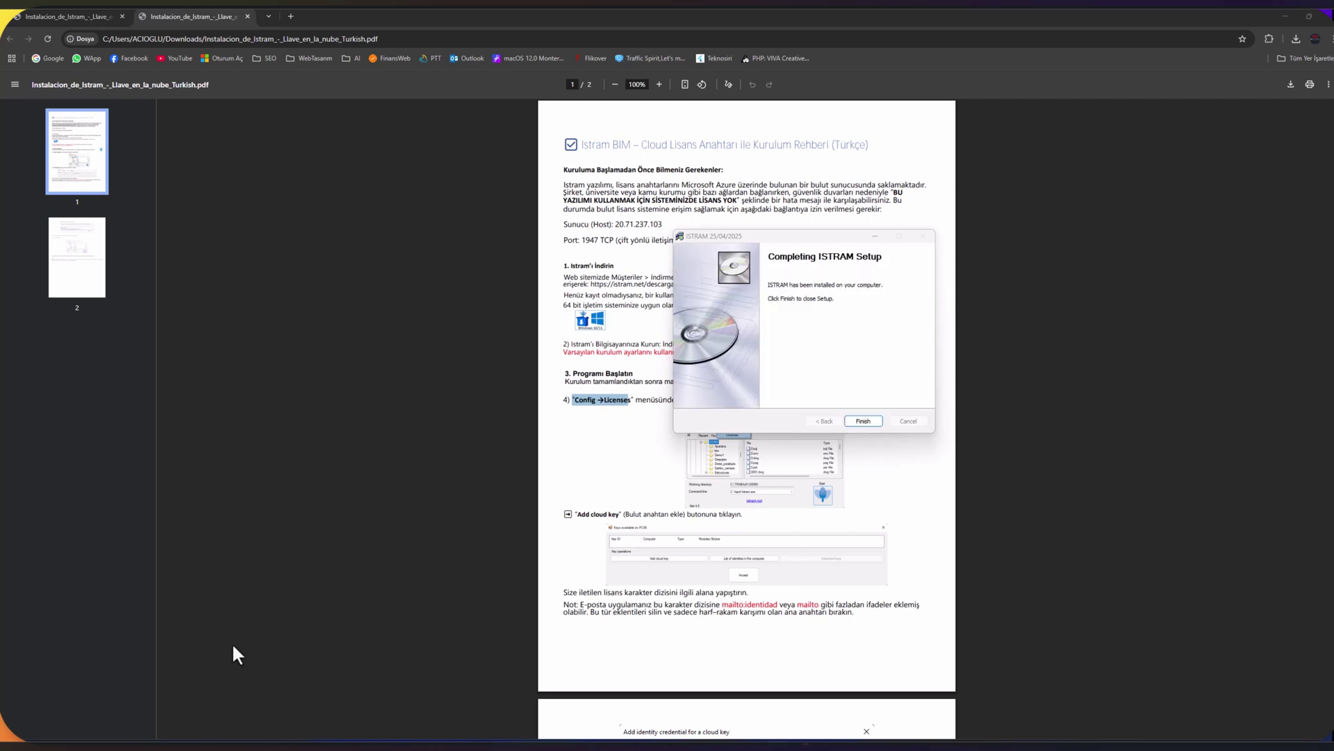
# Close the finished installer and launch ISTRAM from the app launcher.
pyautogui.click(863, 423)
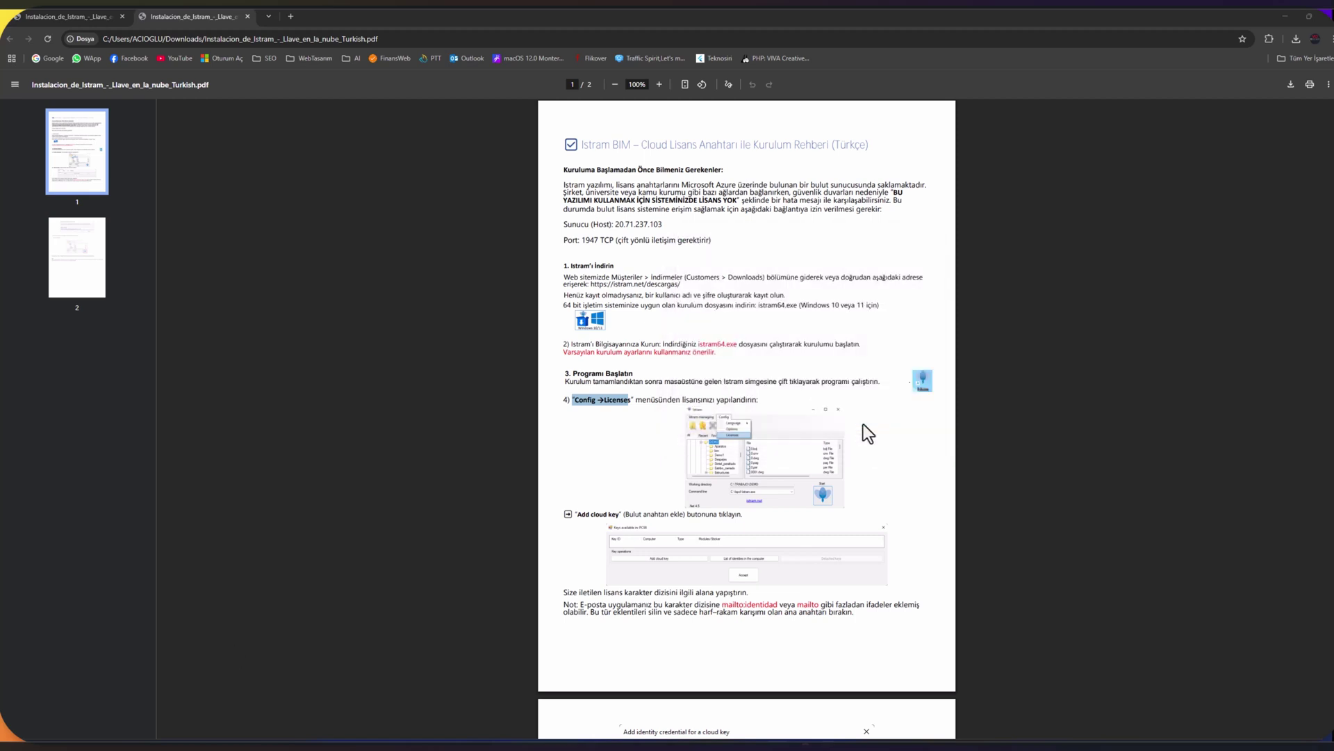
pyautogui.press('super')
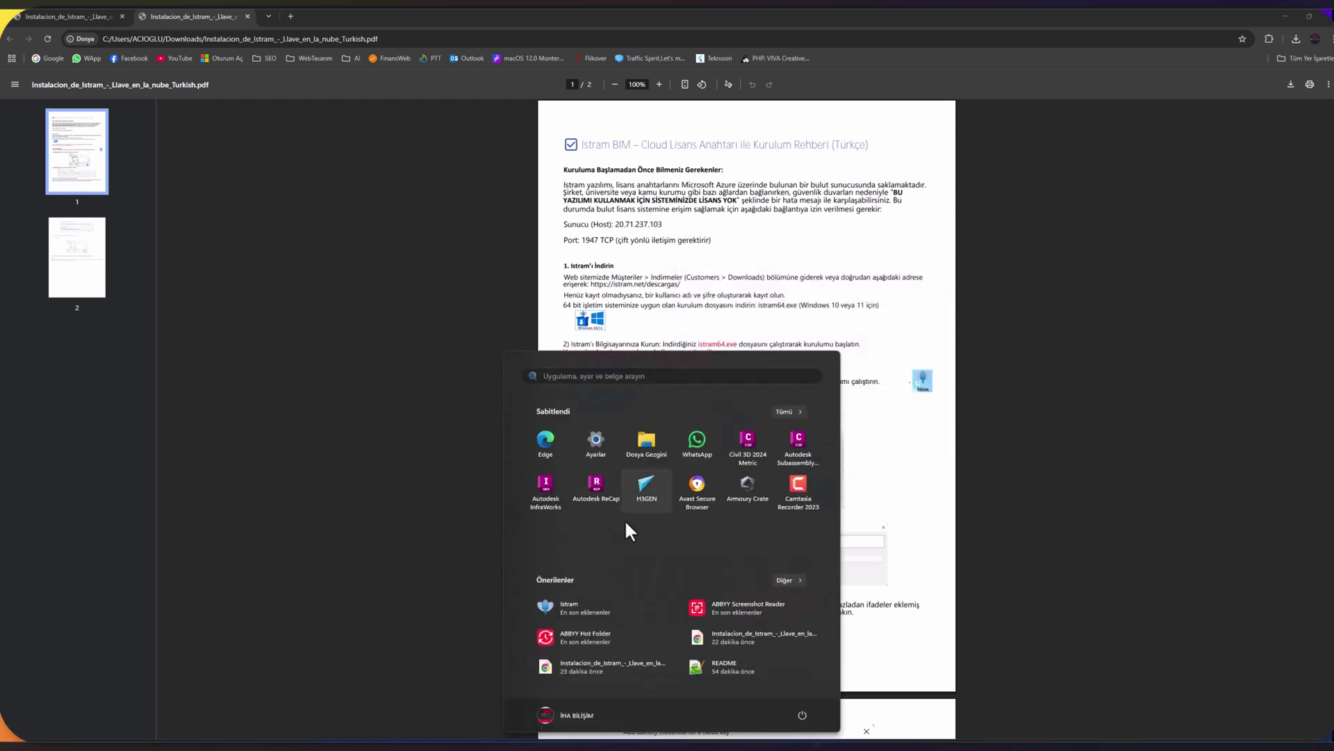
pyautogui.click(570, 605)
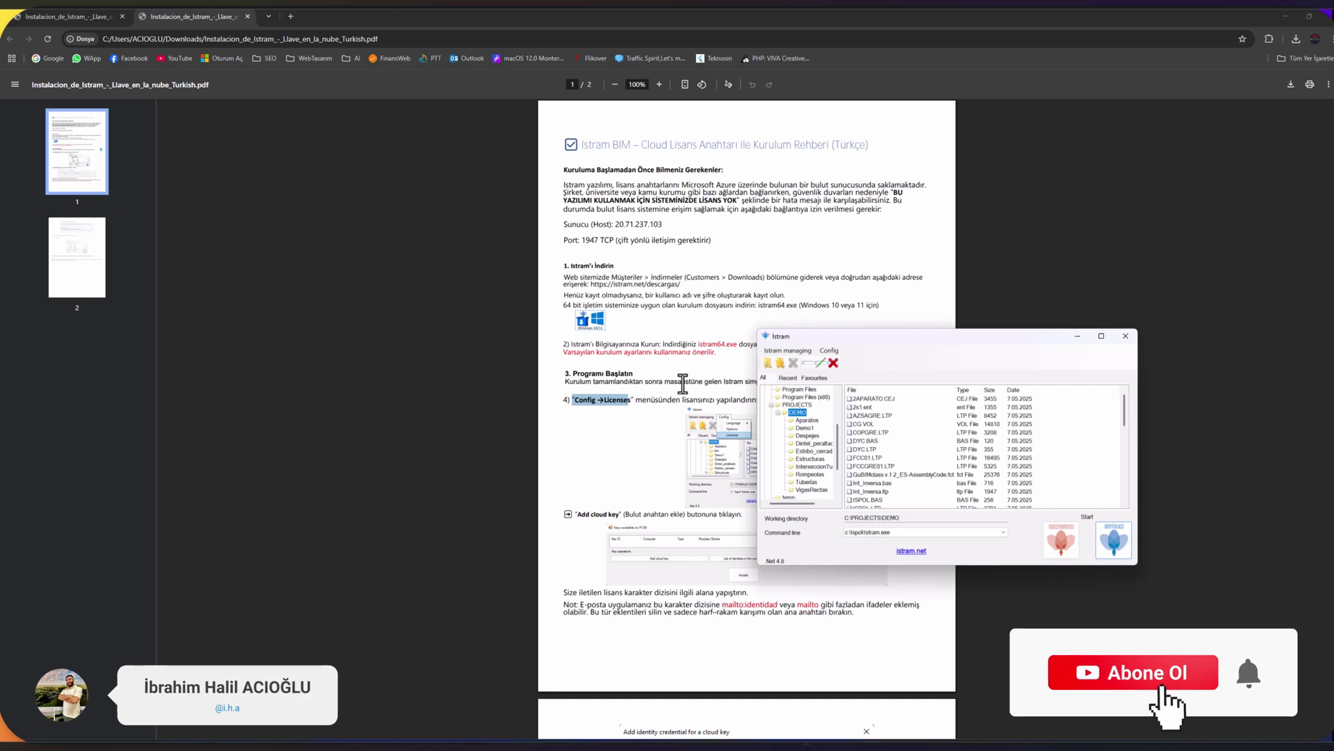
# Go through the cloud-key entry in Config > Licenses and accept the keys list.
pyautogui.click(828, 351)
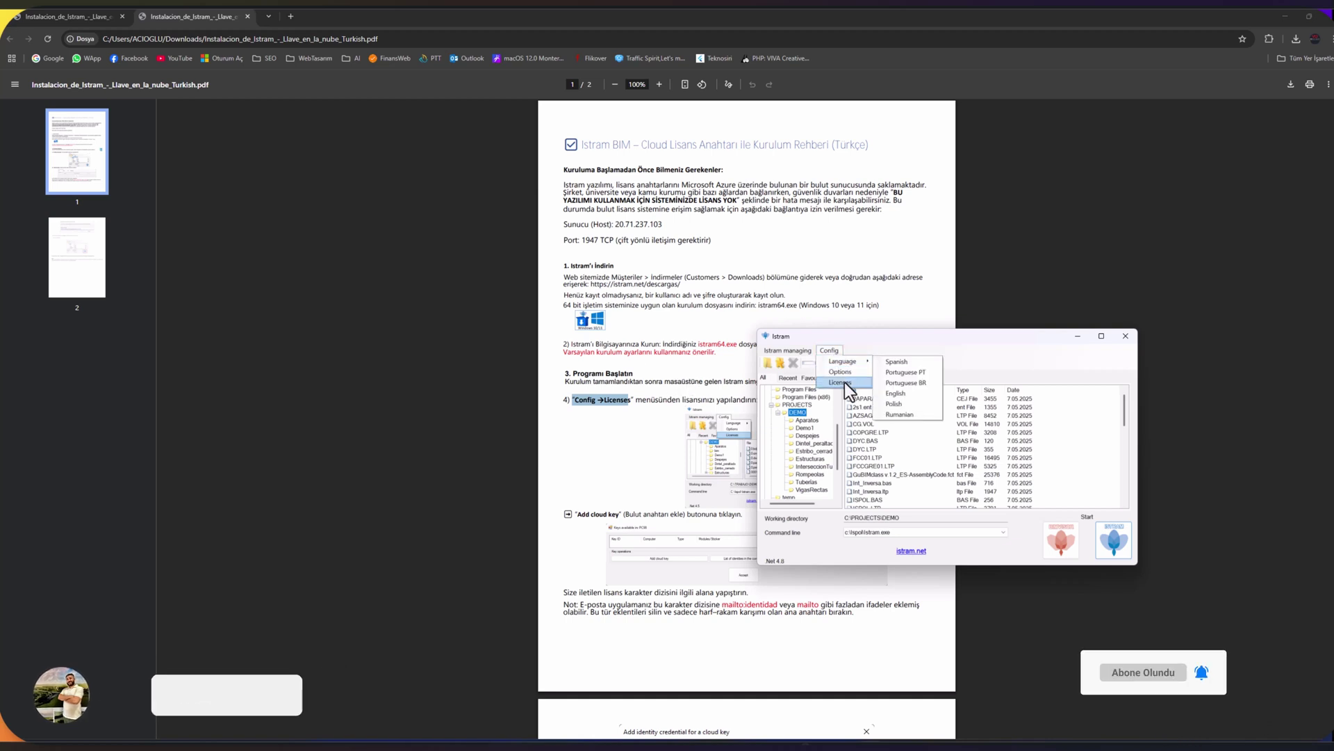
pyautogui.click(845, 382)
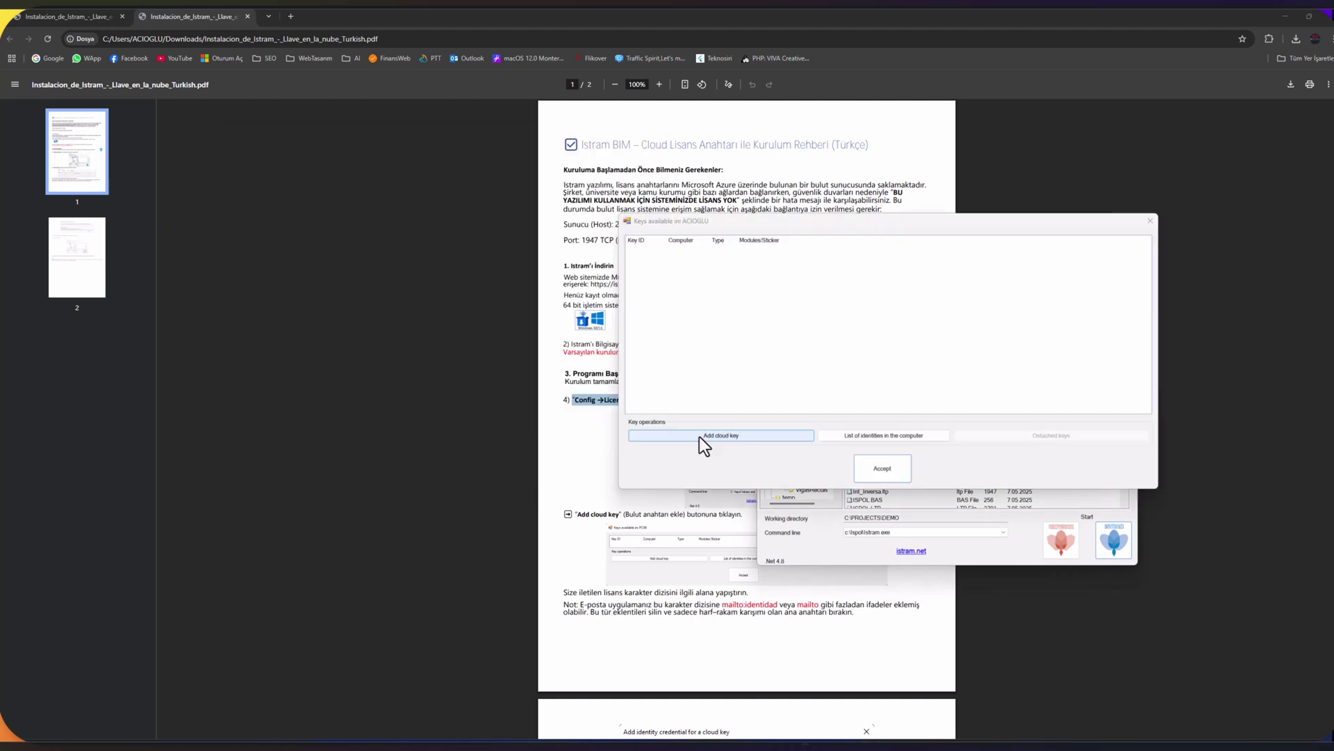
pyautogui.click(740, 438)
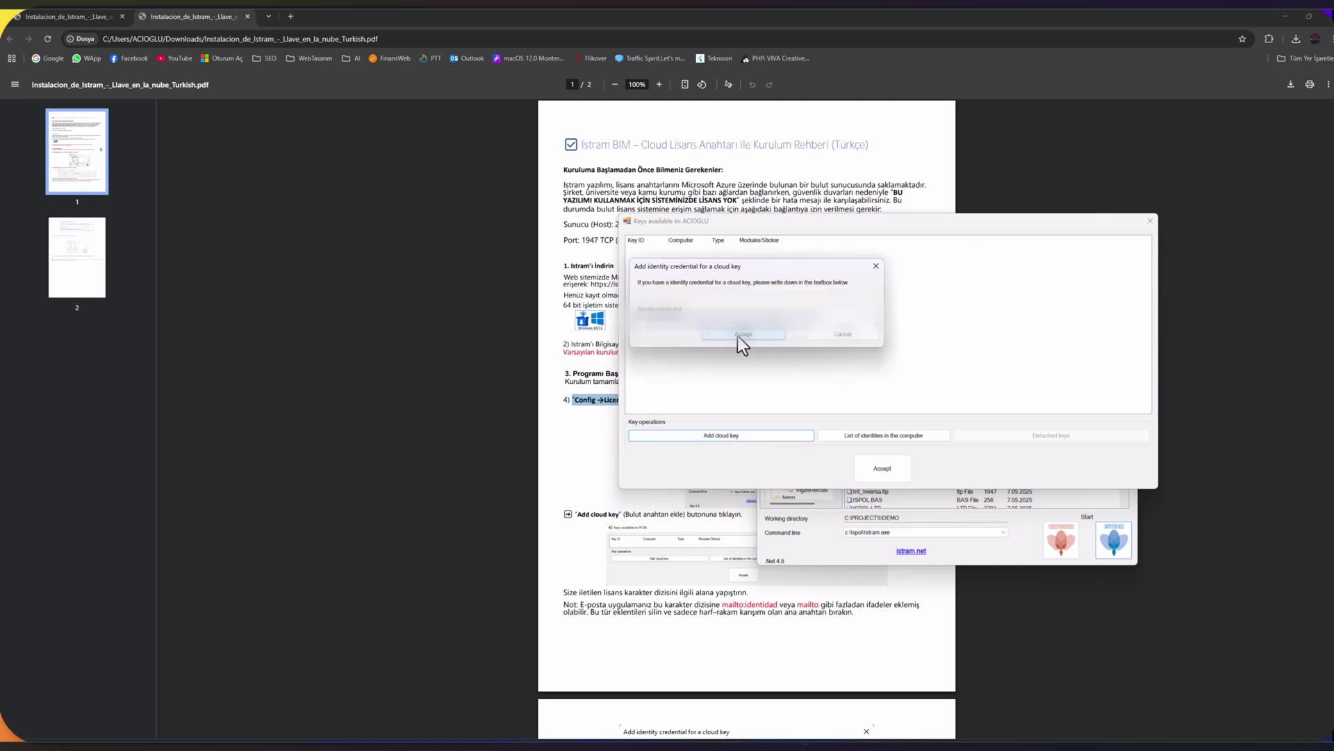
pyautogui.click(736, 335)
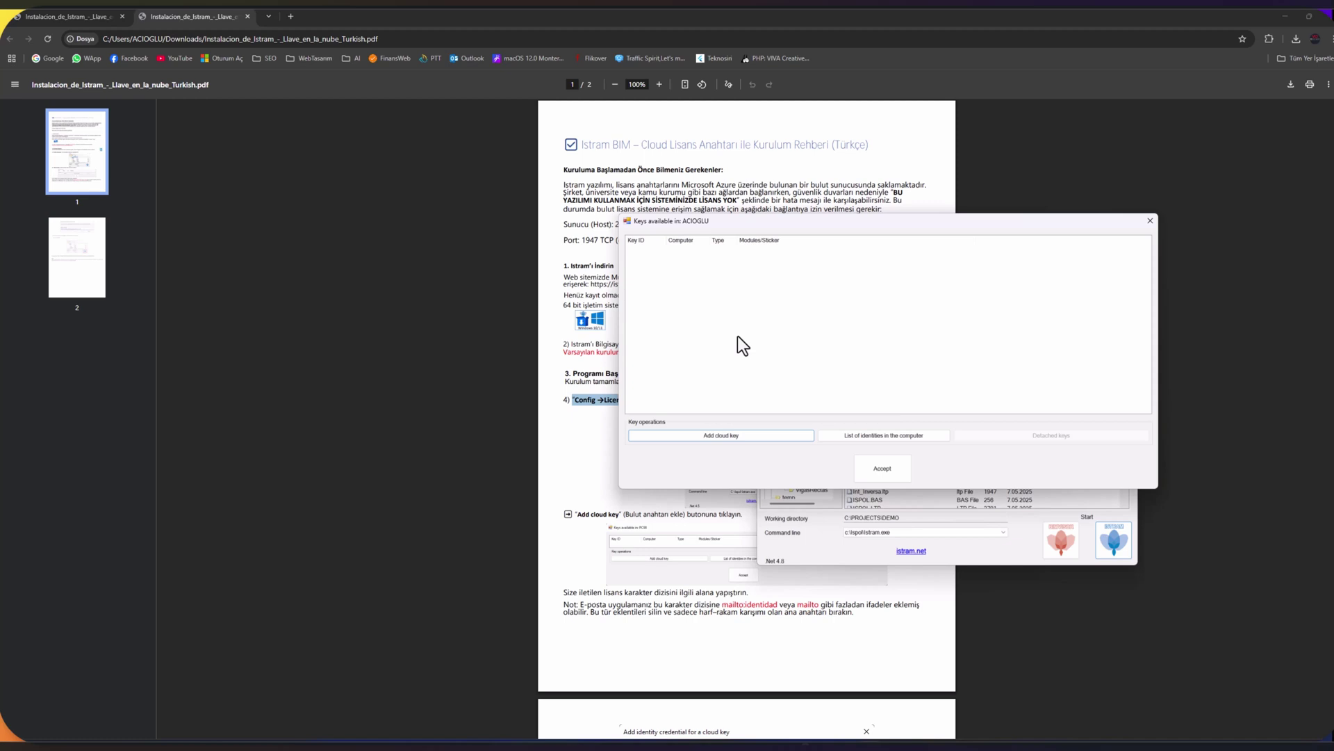
pyautogui.click(883, 470)
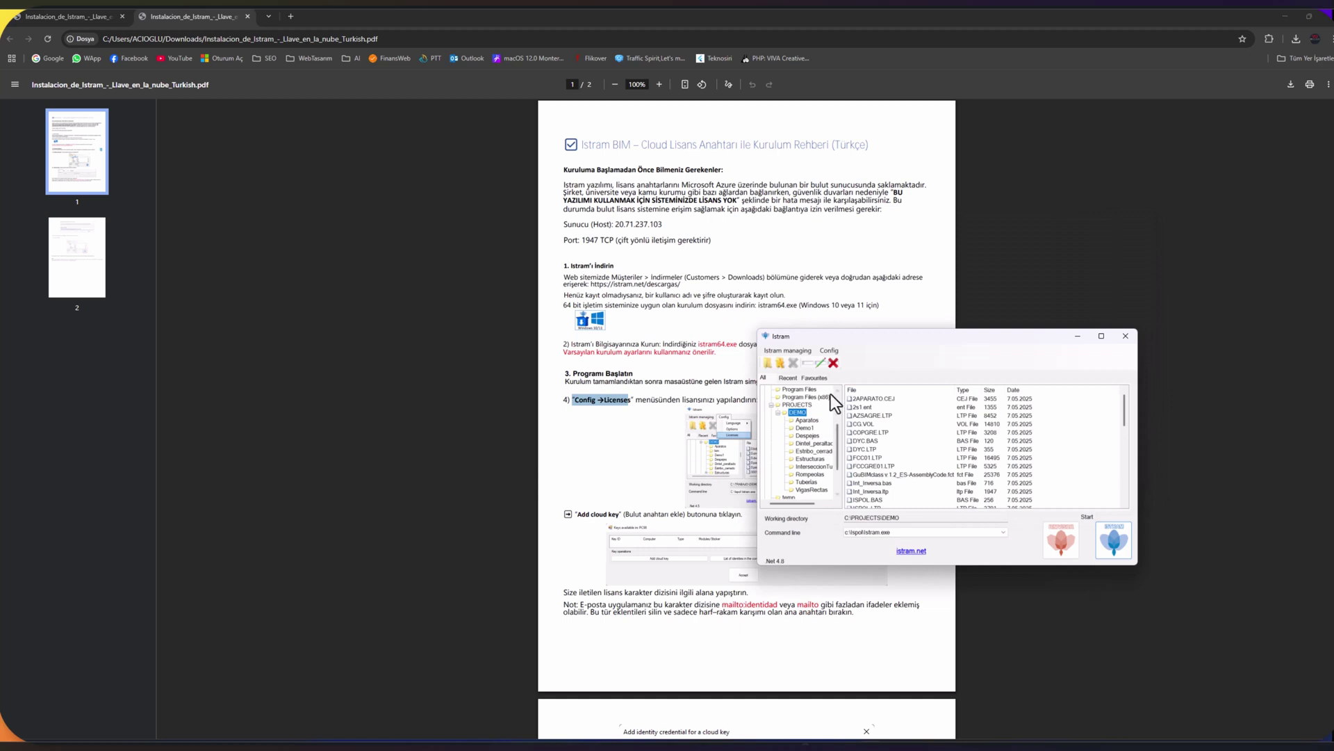
# View the list of identities on this computer, then close both licence dialogs.
pyautogui.click(829, 351)
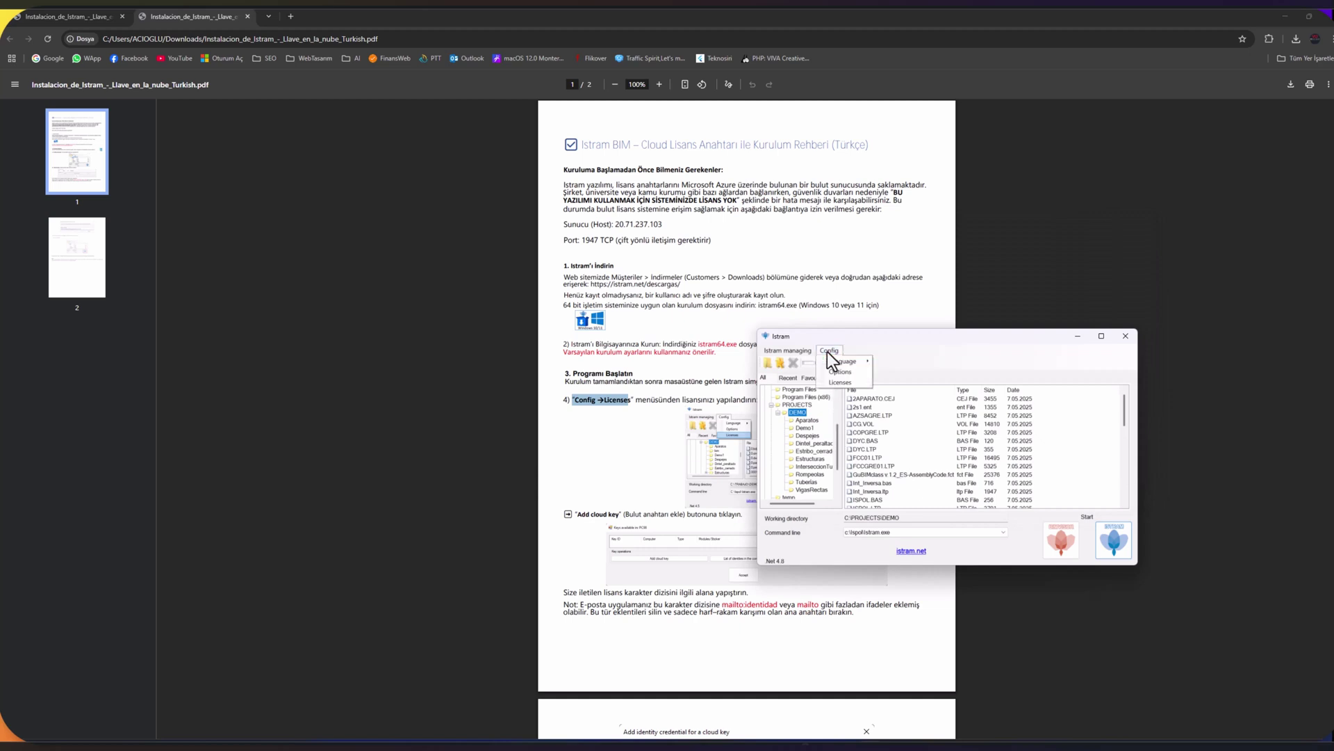
pyautogui.click(852, 382)
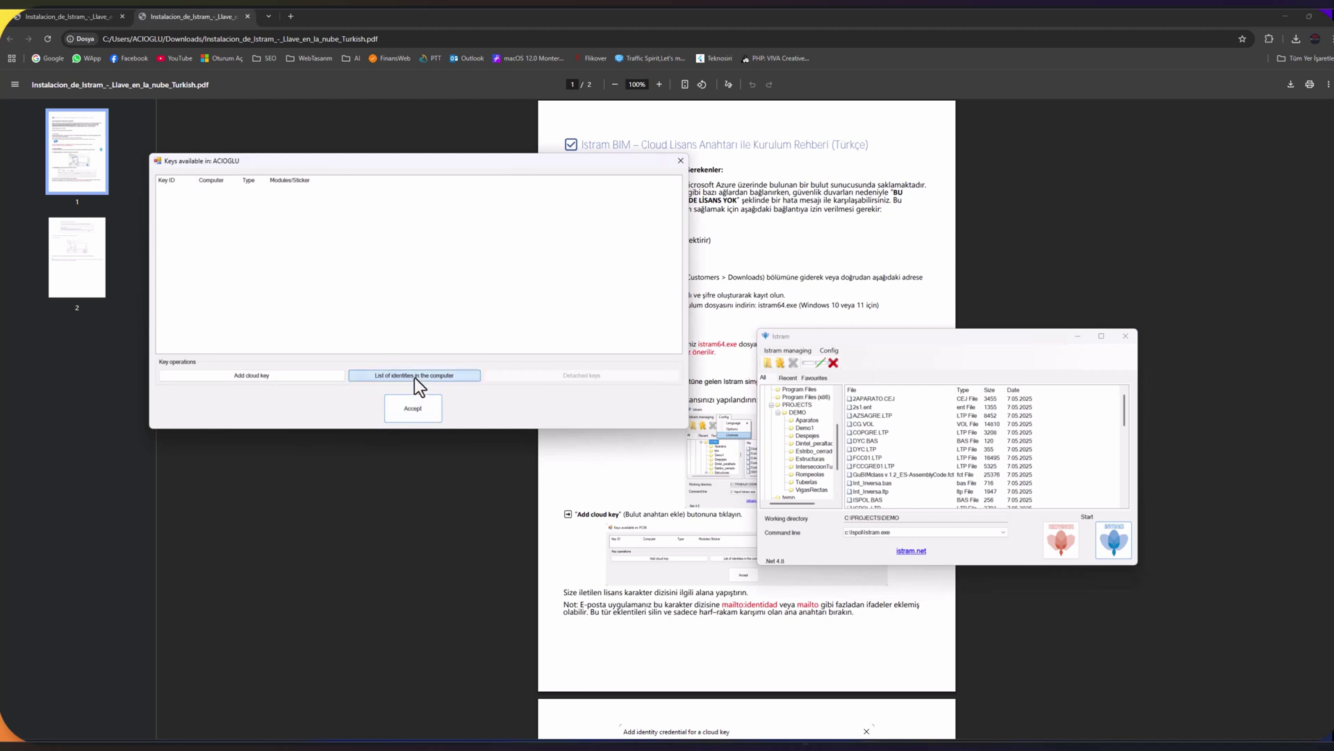
pyautogui.click(414, 376)
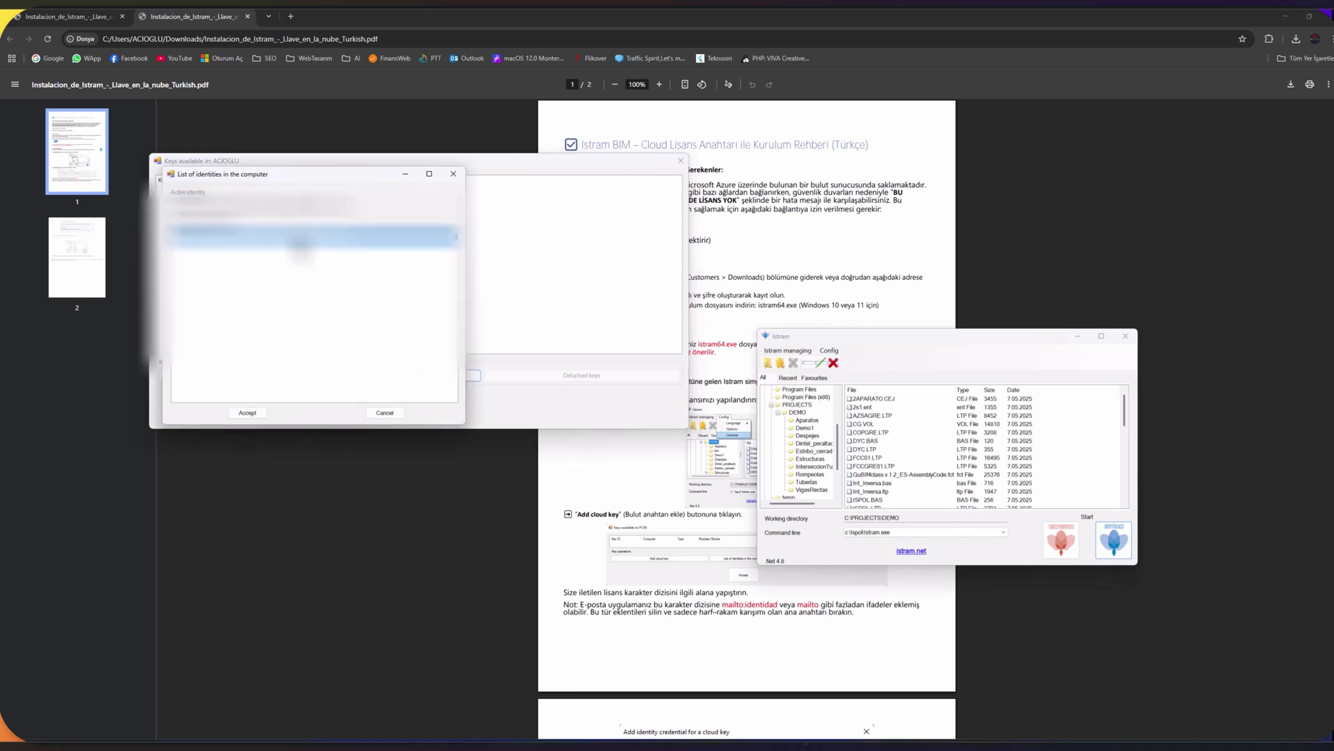
pyautogui.click(258, 414)
pyautogui.click(427, 406)
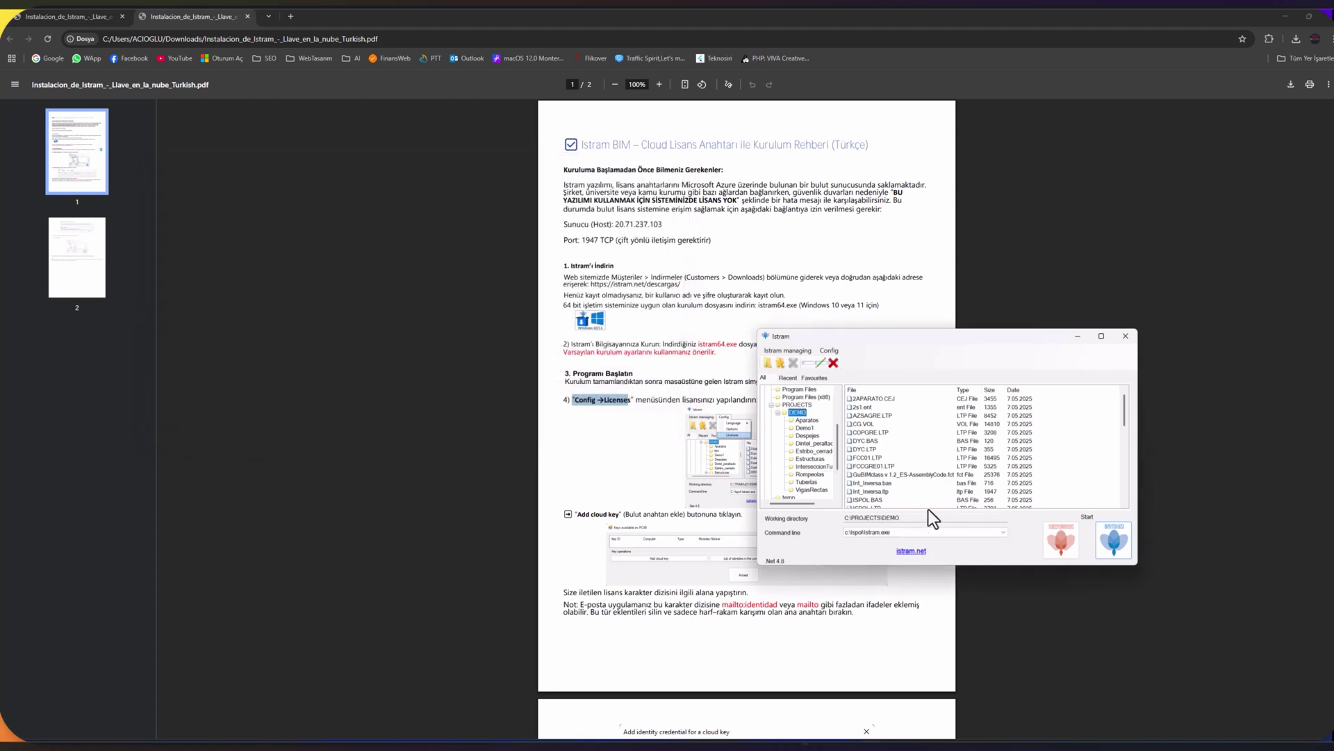
# Paste the identity credential into the cloud-key credential box and accept it.
pyautogui.click(1116, 539)
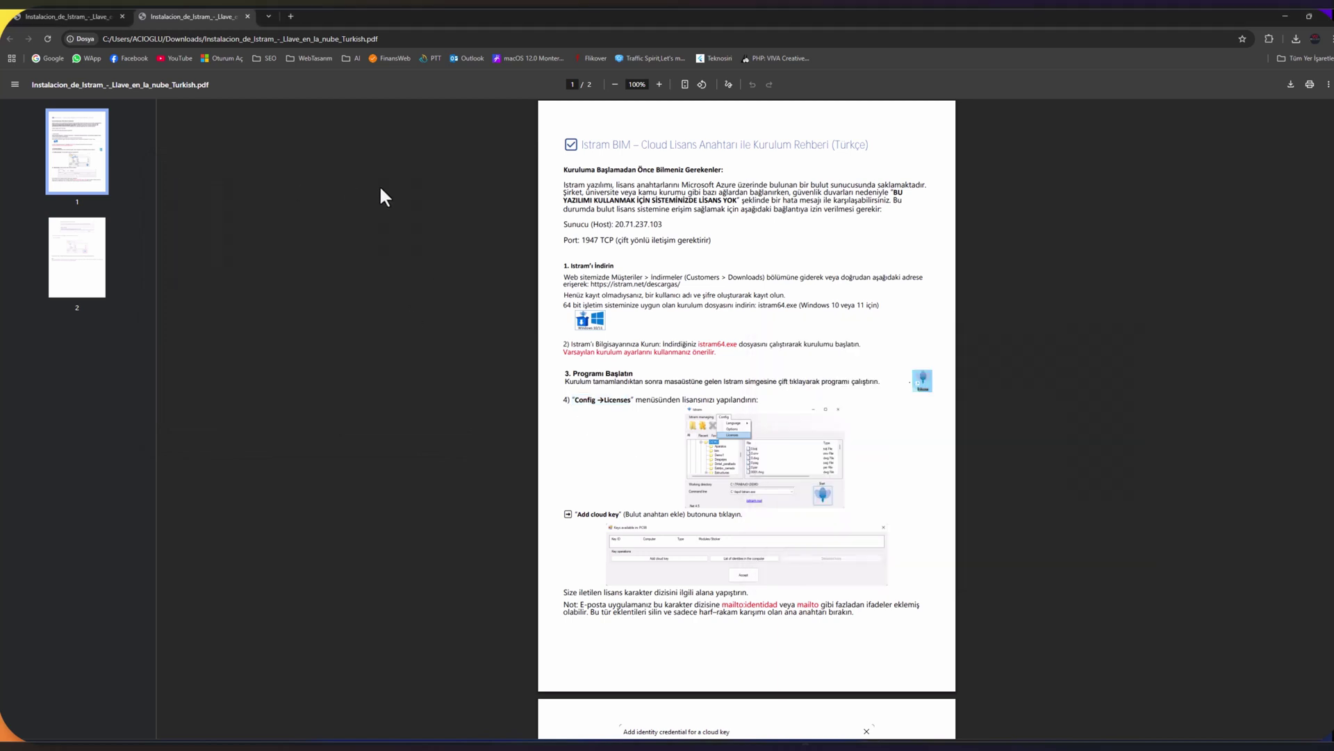
pyautogui.click(903, 667)
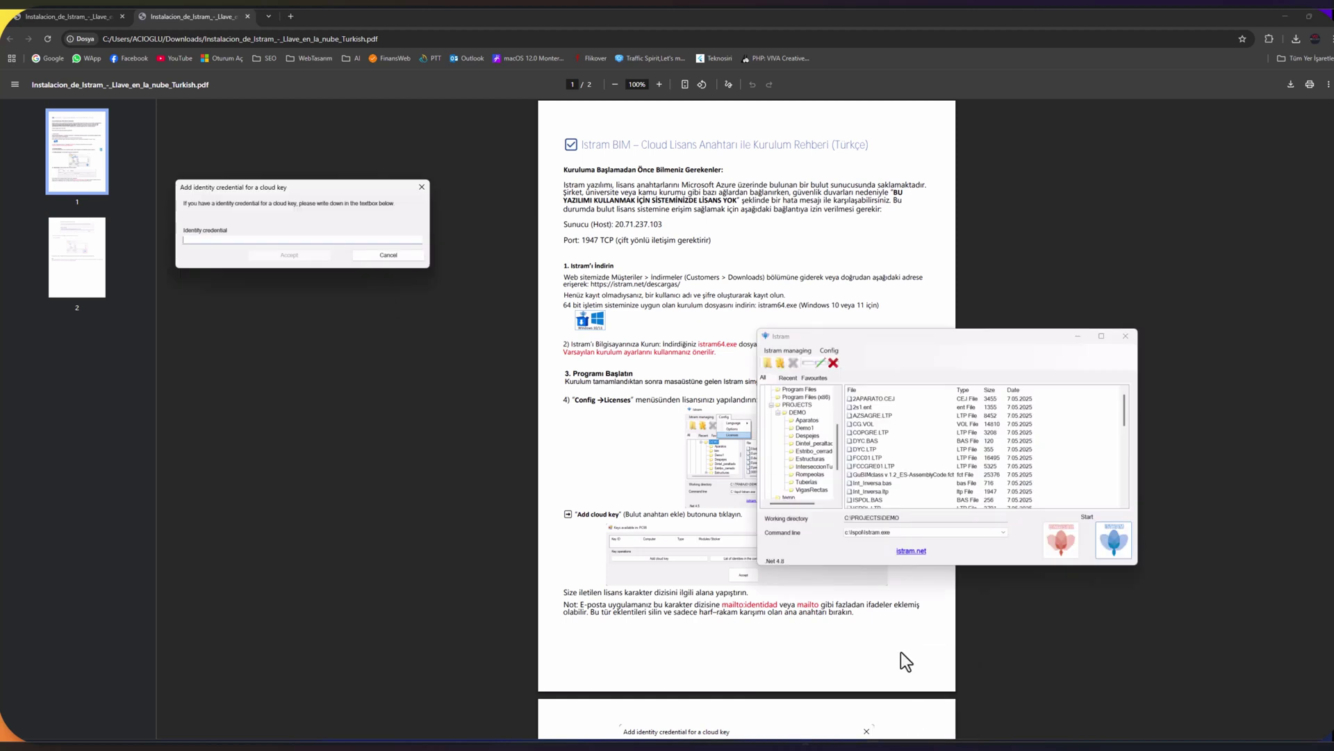
pyautogui.rightClick(272, 238)
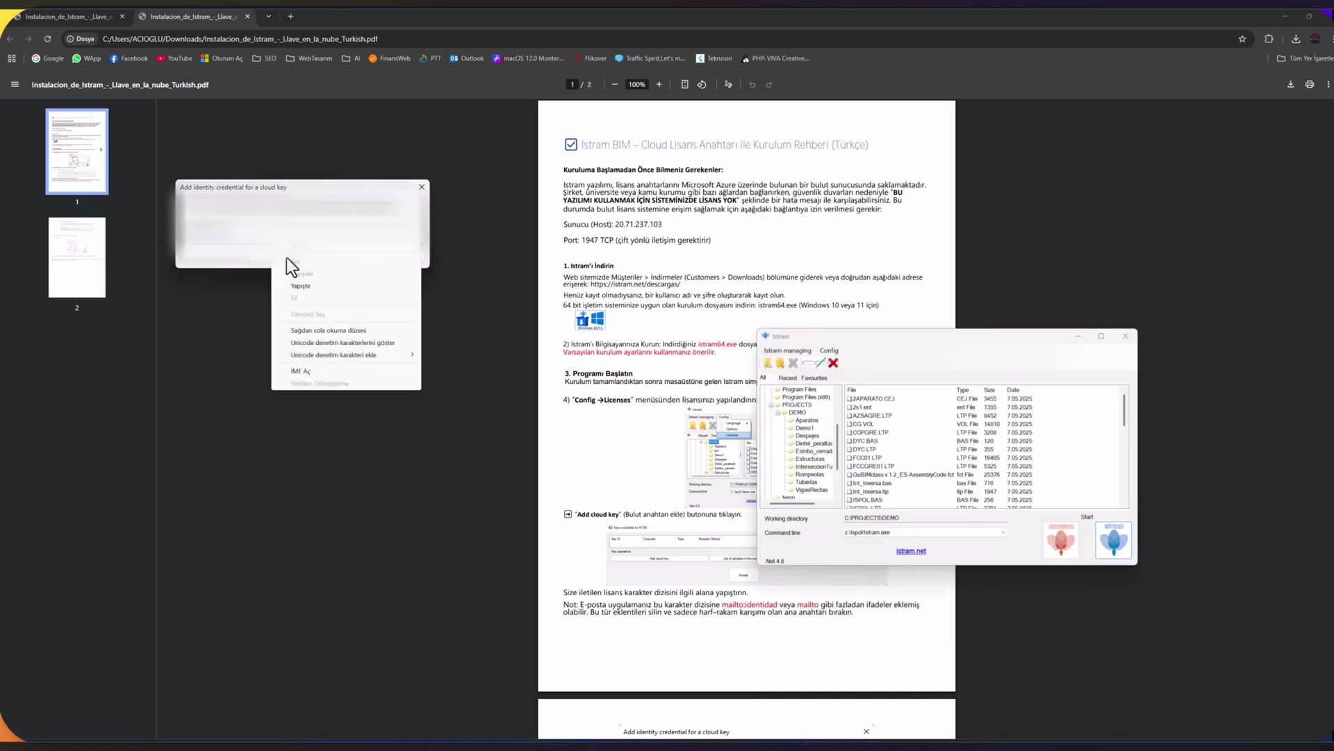
pyautogui.click(311, 284)
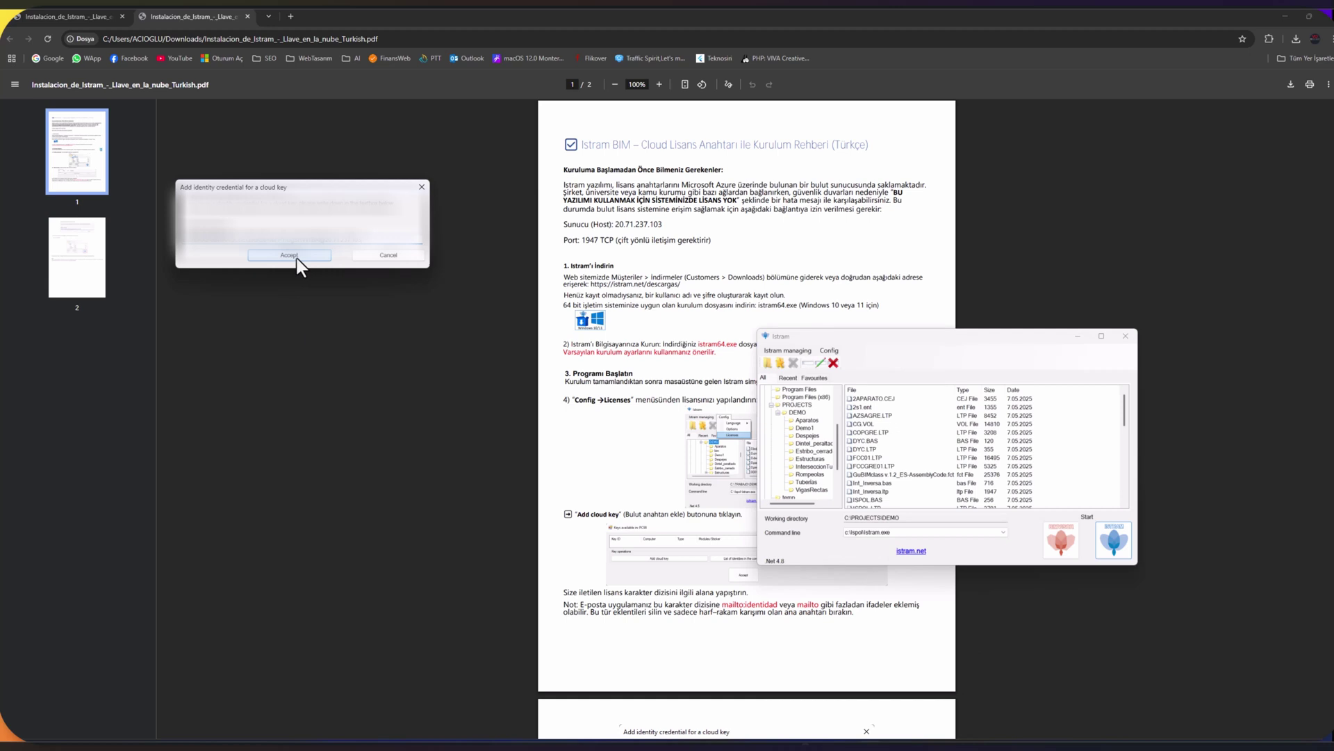
pyautogui.click(297, 257)
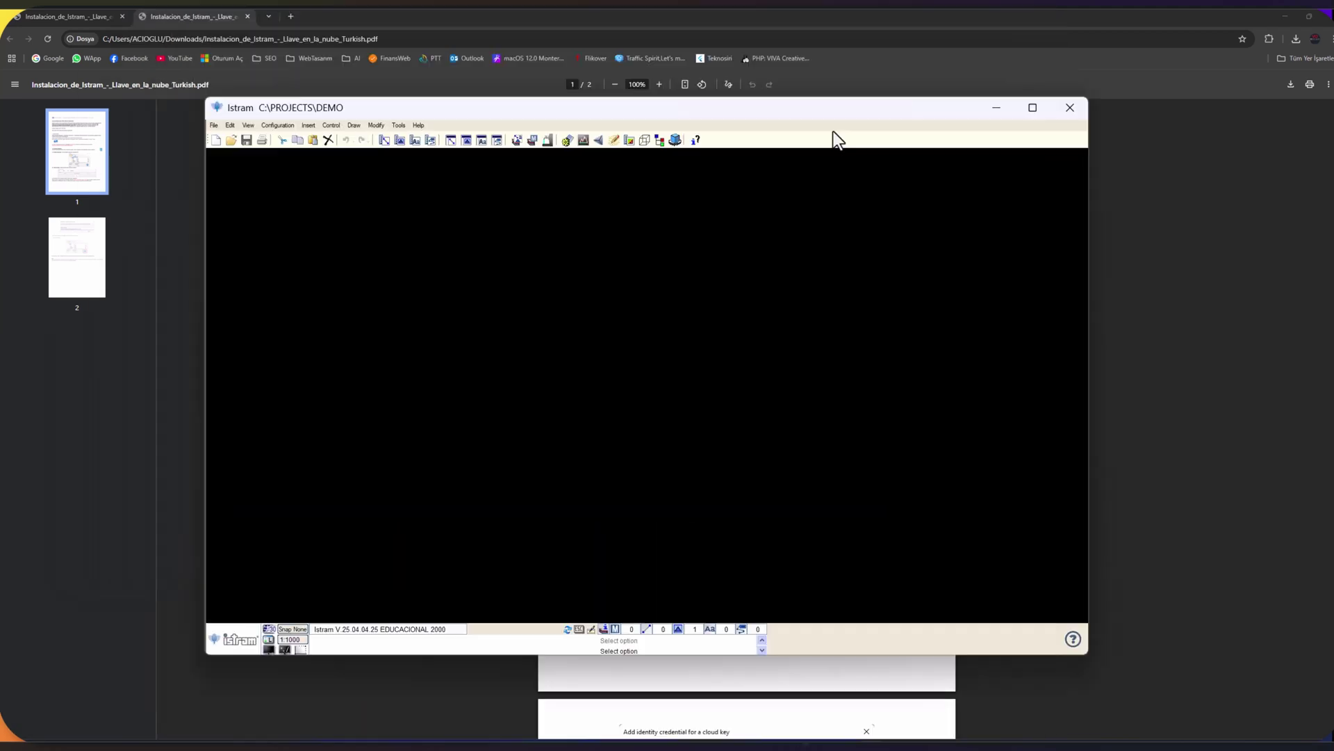
# Maximize the ISTRAM drawing window, zoom out, and browse the File through Tools menus.
pyautogui.moveTo(834, 132); pyautogui.dragTo(858, 53)
pyautogui.doubleClick(858, 53)
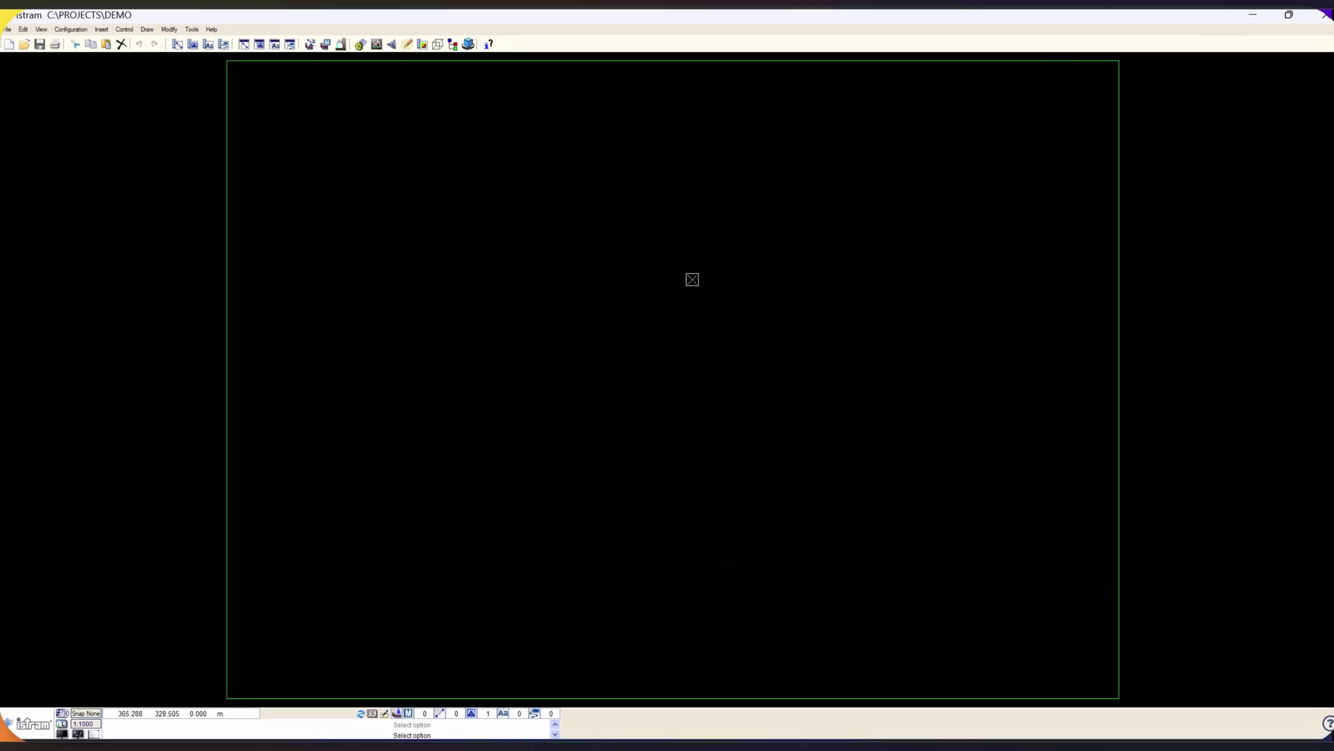
pyautogui.scroll(-3, 692, 279)
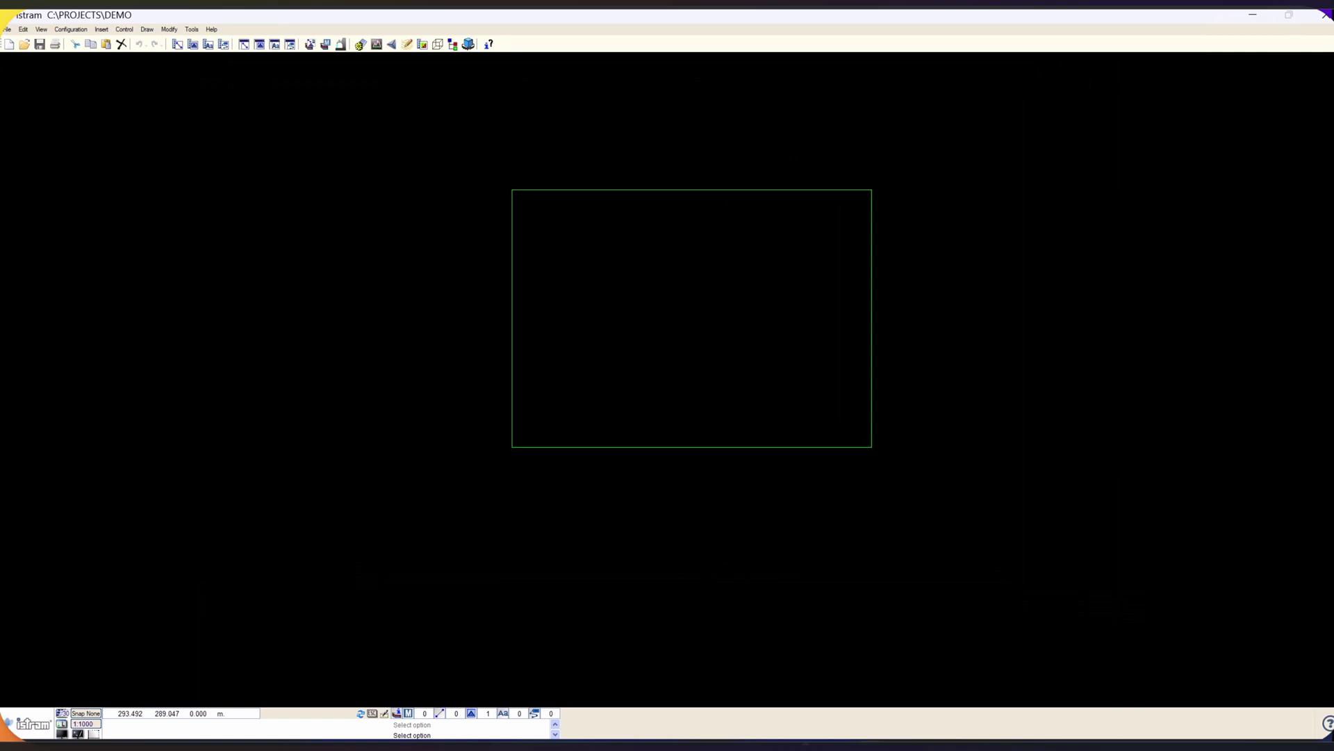
pyautogui.click(8, 29)
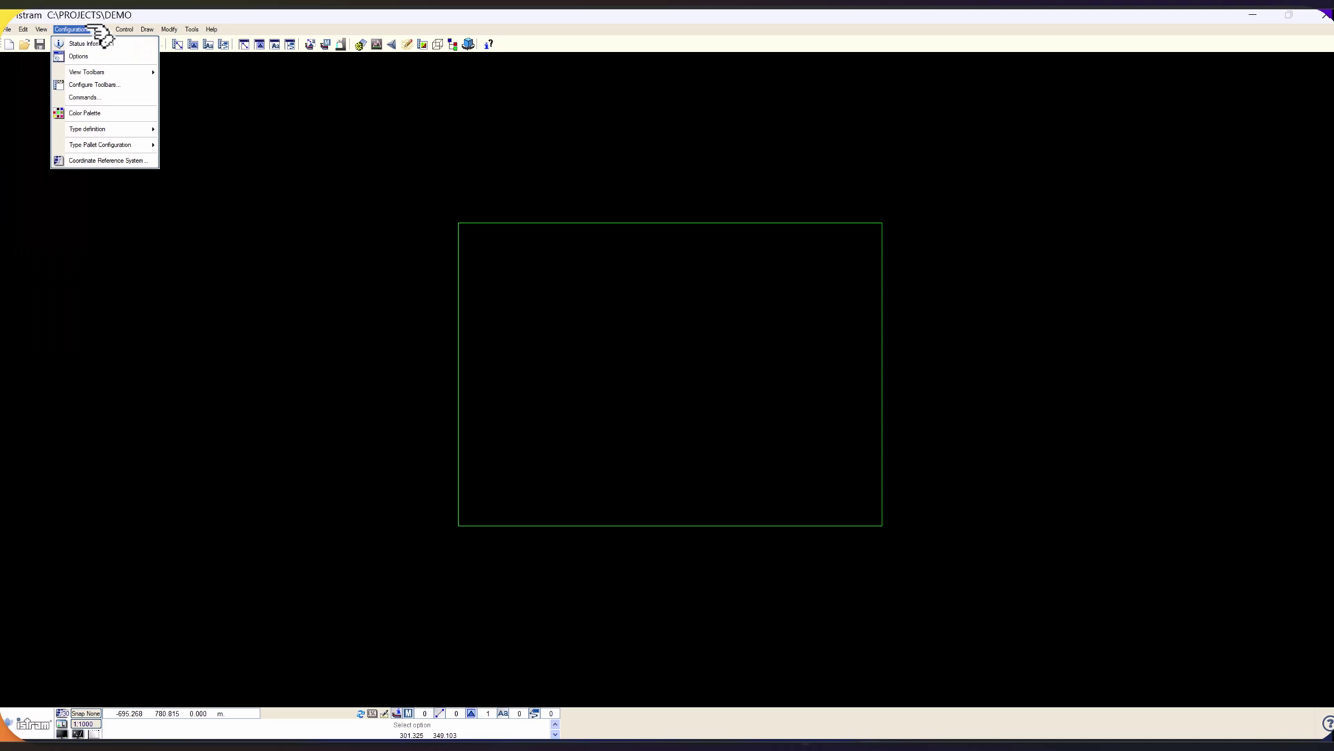
pyautogui.click(142, 29)
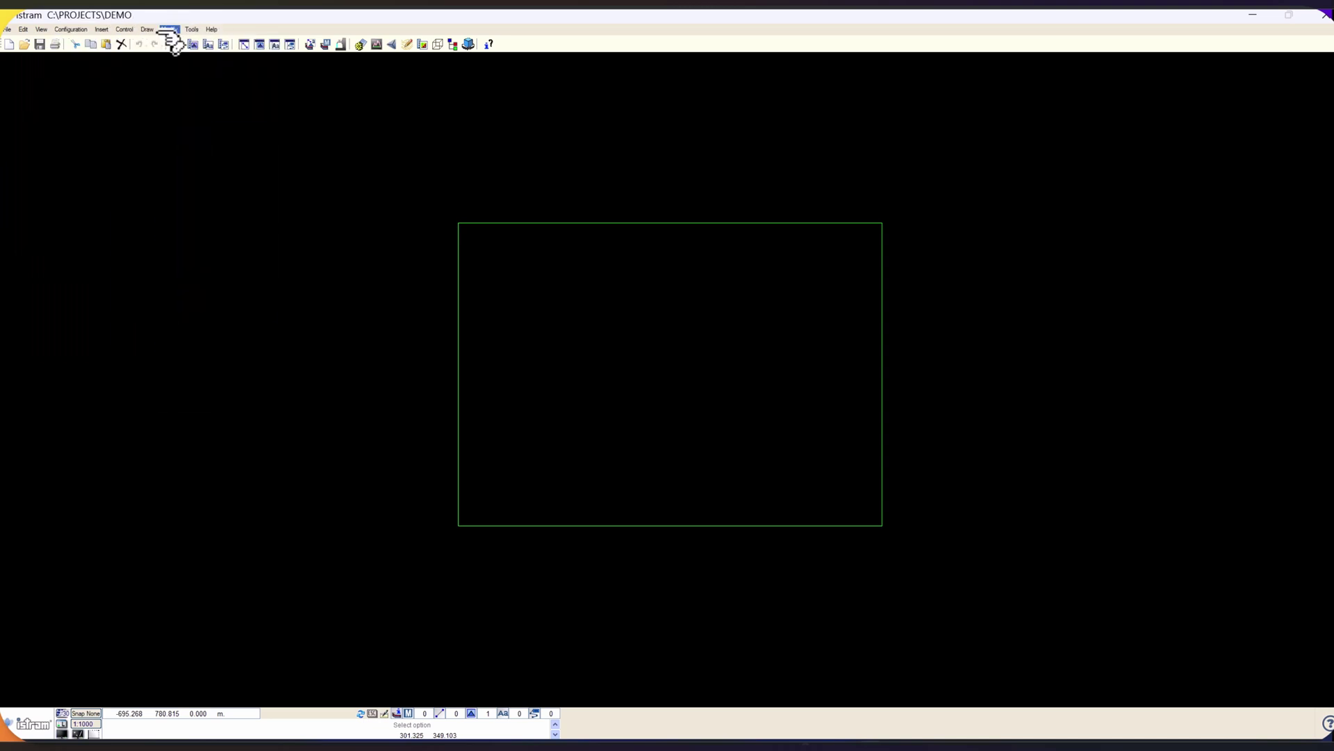
pyautogui.click(357, 40)
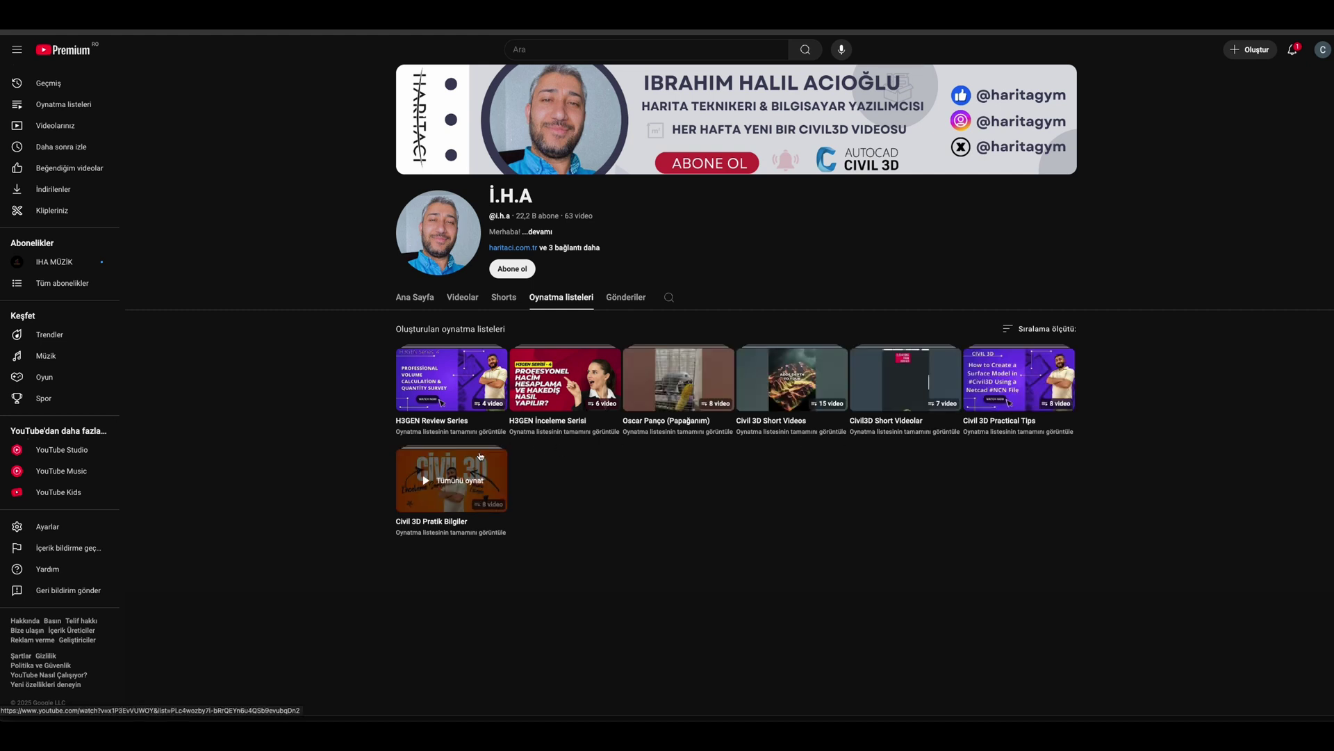
# Open the channel's Ana Sayfa home page and scroll through its sections.
pyautogui.click(415, 299)
pyautogui.scroll(-2, 370, 309)
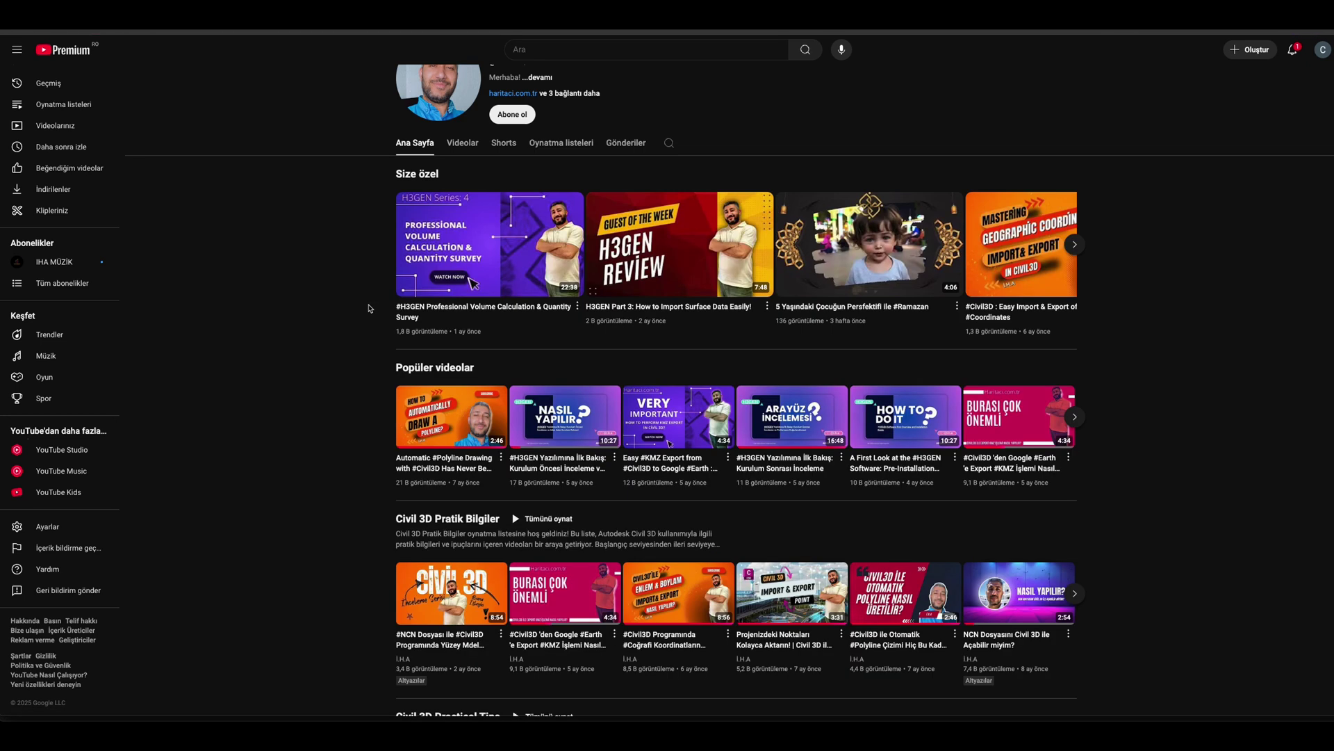
pyautogui.scroll(-1, 371, 308)
pyautogui.scroll(-3, 370, 309)
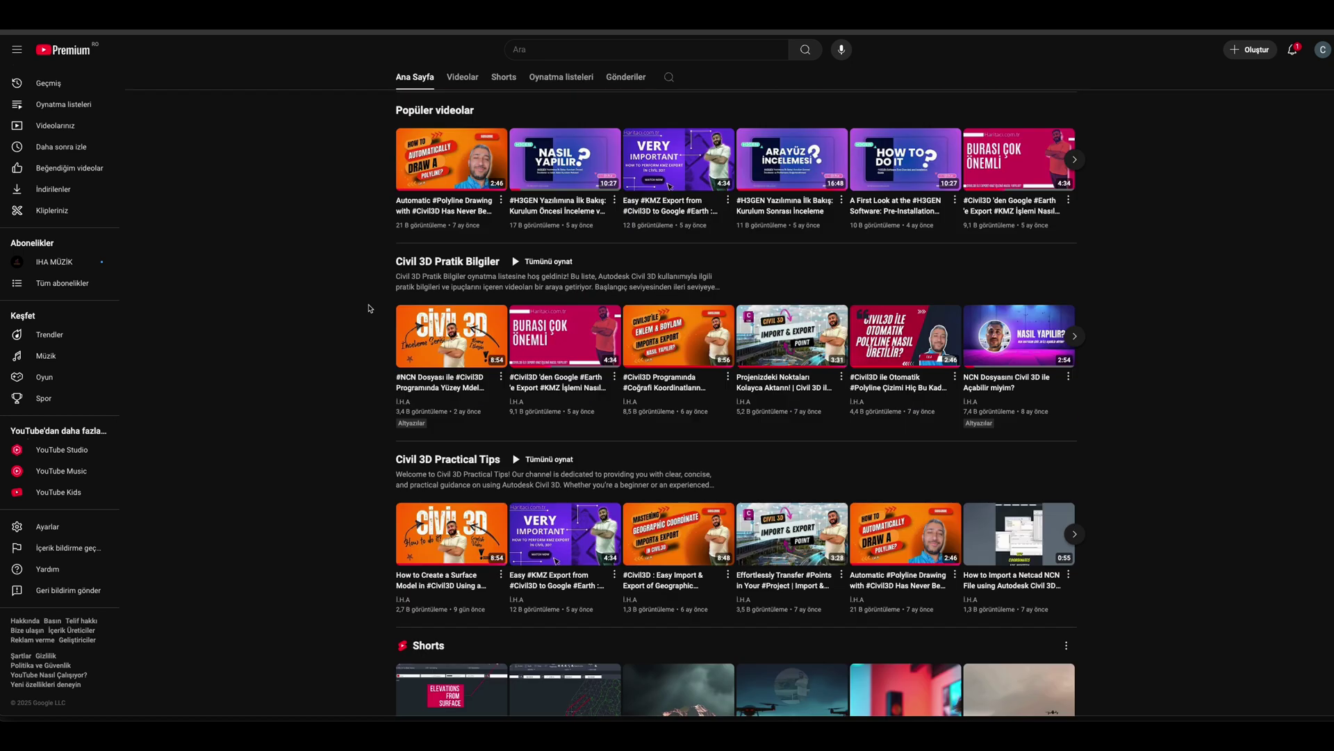
pyautogui.scroll(-3, 370, 309)
pyautogui.scroll(-3, 370, 309)
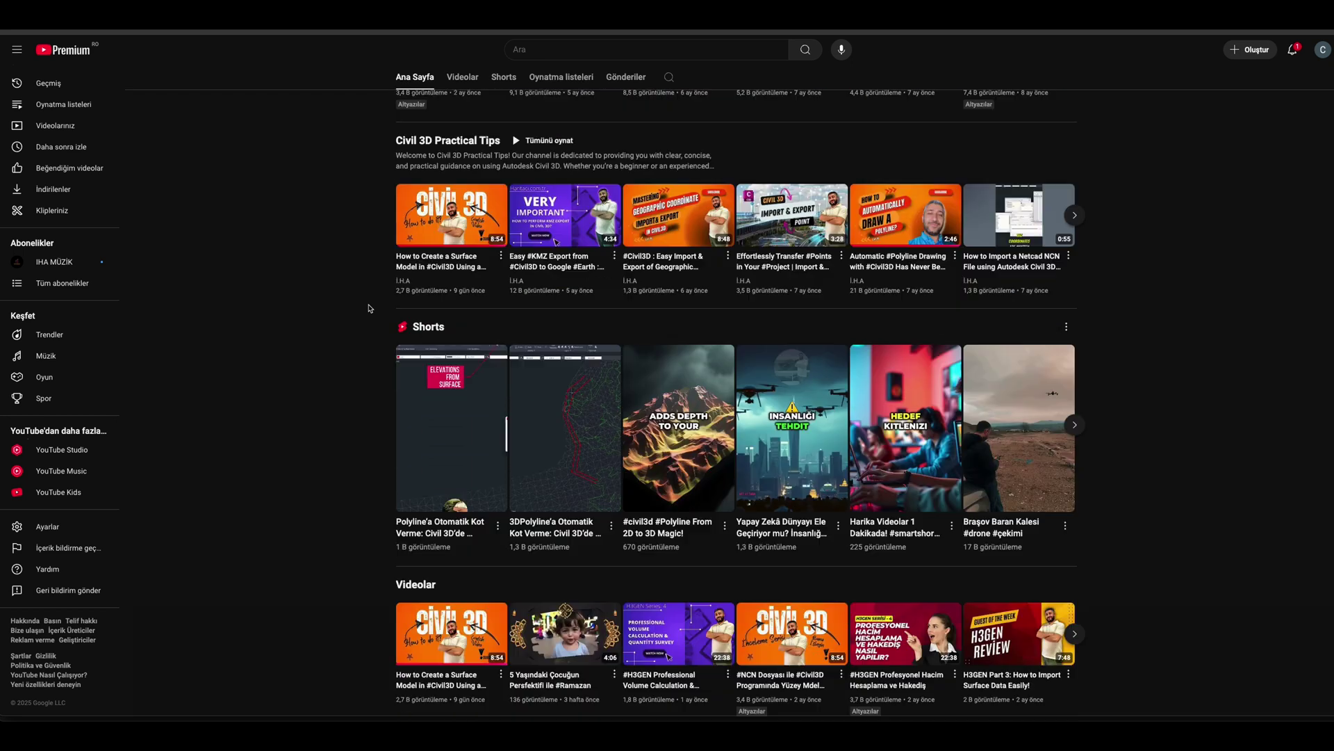
pyautogui.scroll(5, 371, 309)
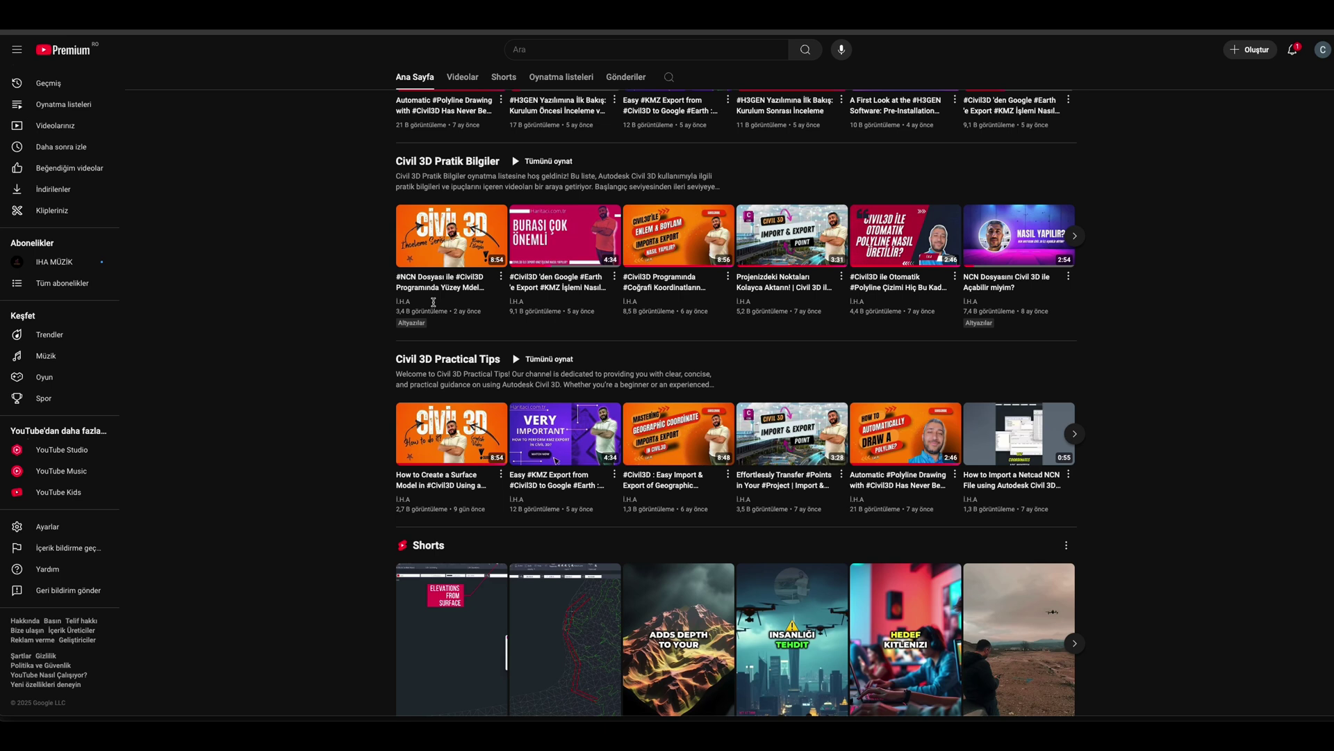
pyautogui.scroll(5, 371, 309)
pyautogui.scroll(2, 417, 299)
pyautogui.scroll(1, 436, 294)
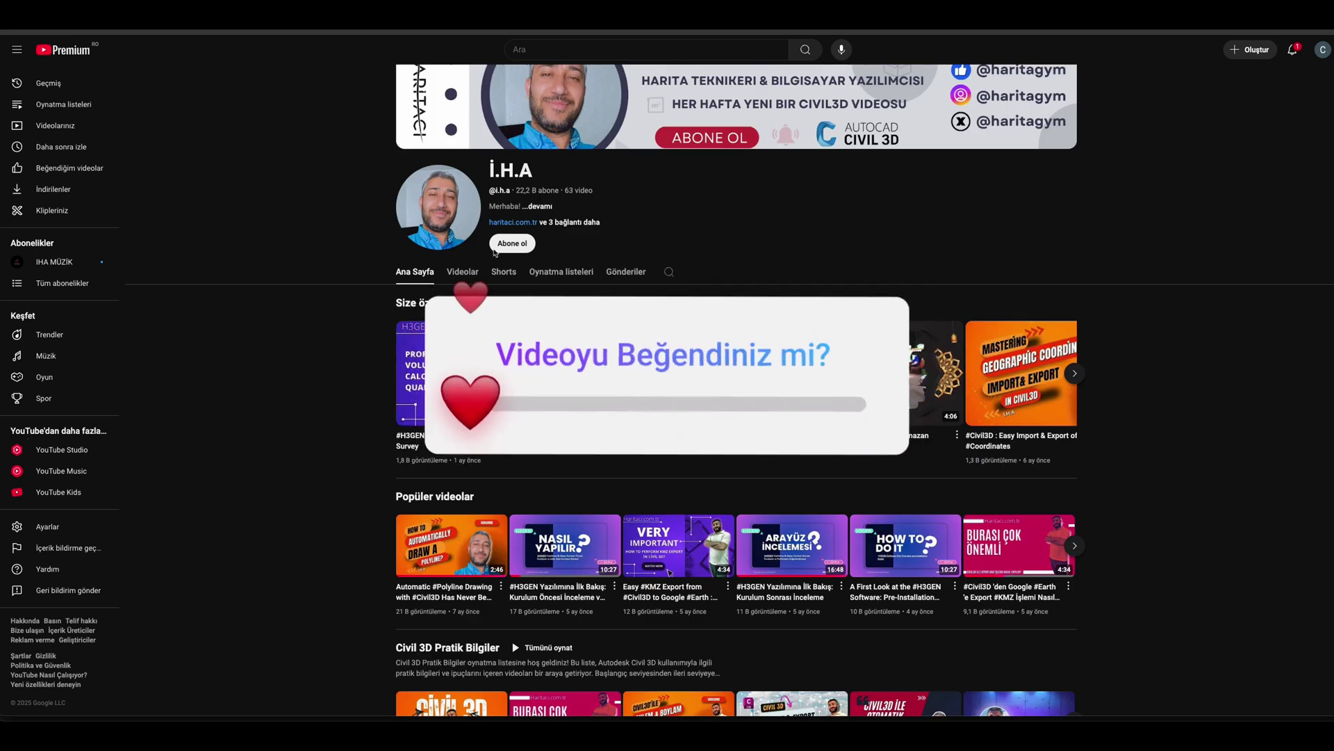
# Subscribe with Abone ol and set the bell notifications to Tümü (all).
pyautogui.click(514, 243)
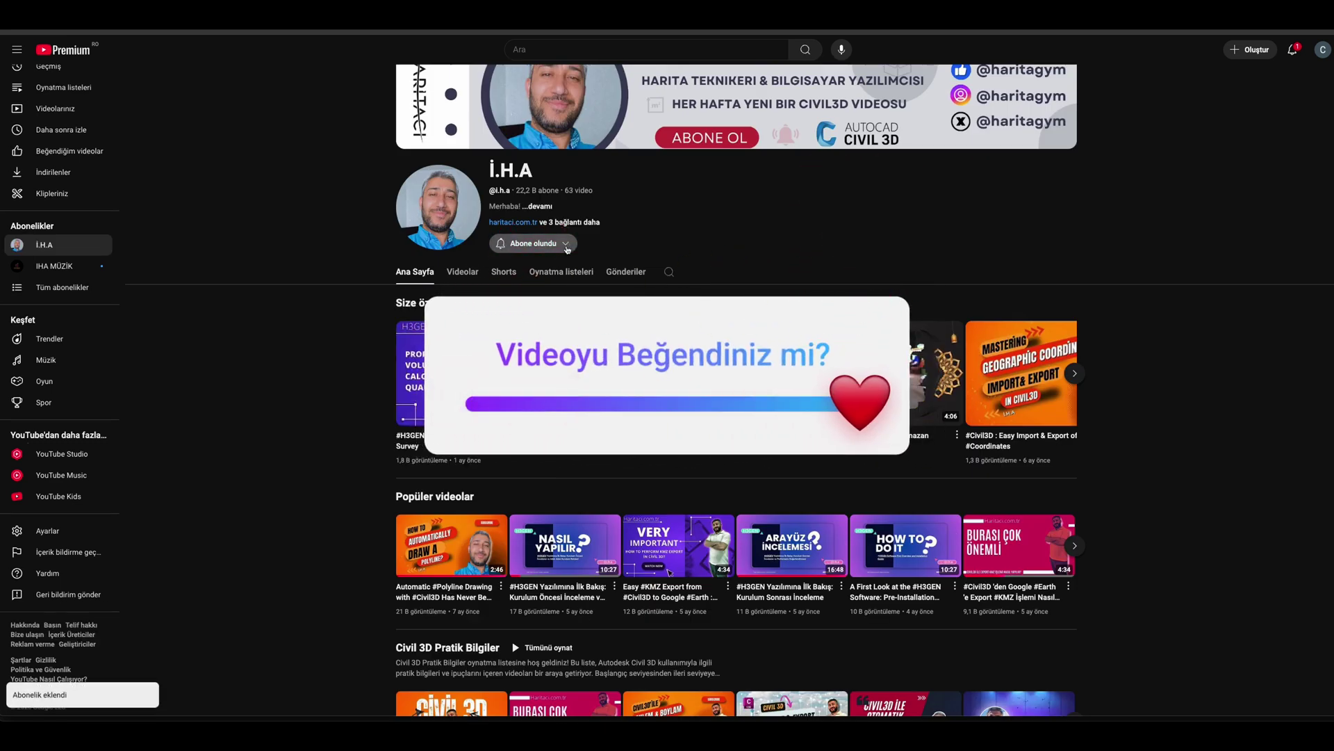
pyautogui.click(547, 245)
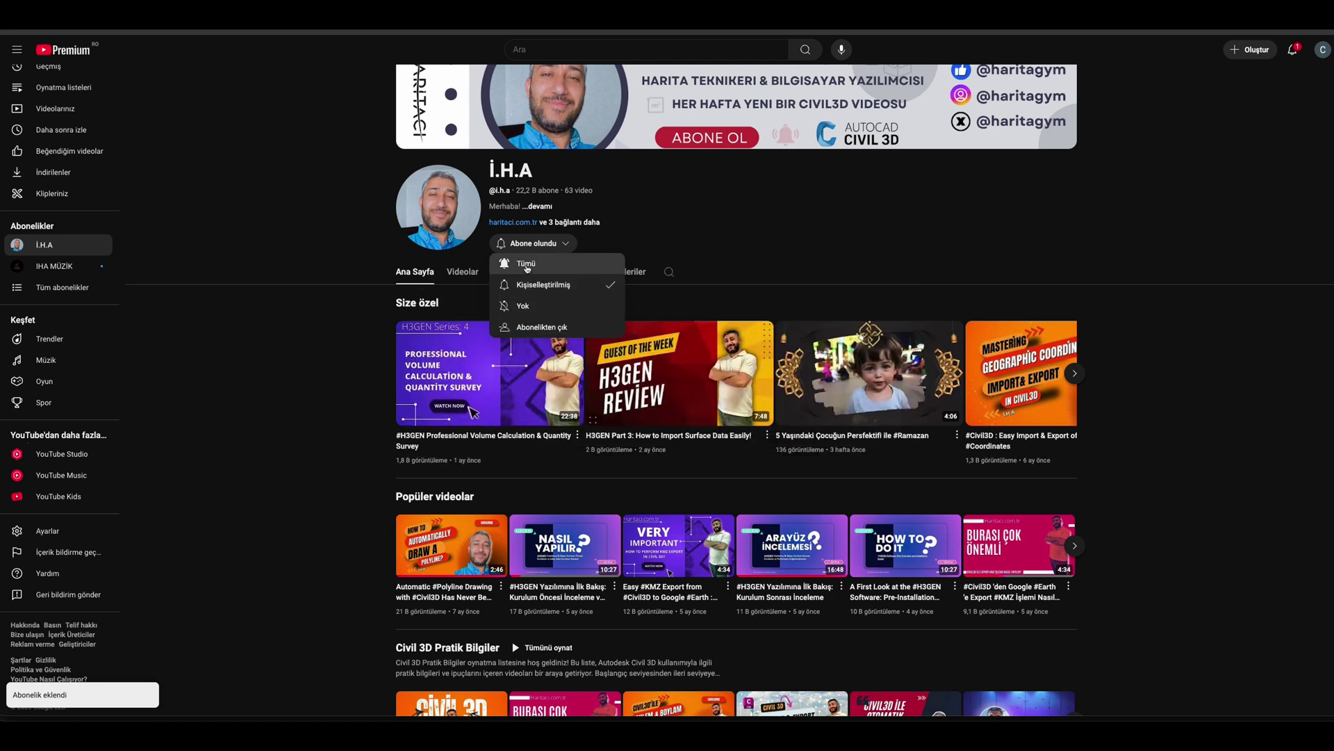
pyautogui.click(526, 263)
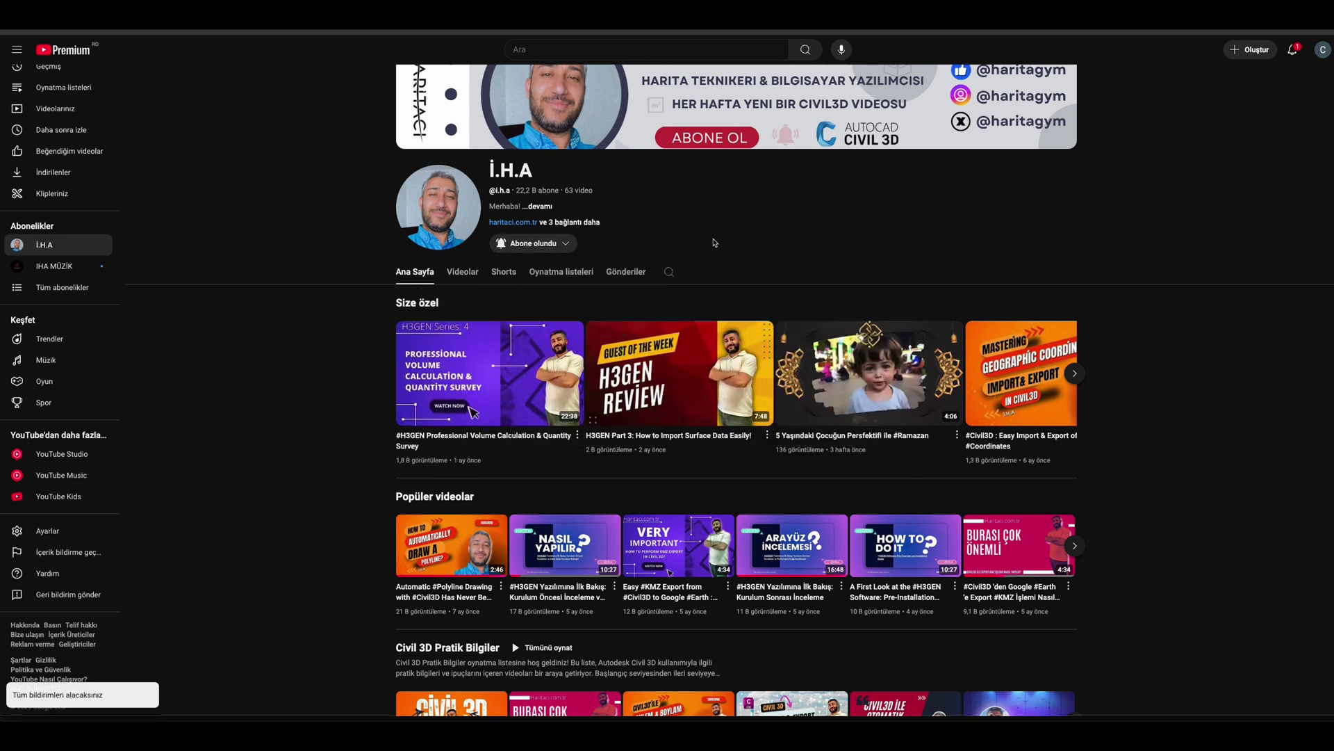
pyautogui.scroll(1, 715, 243)
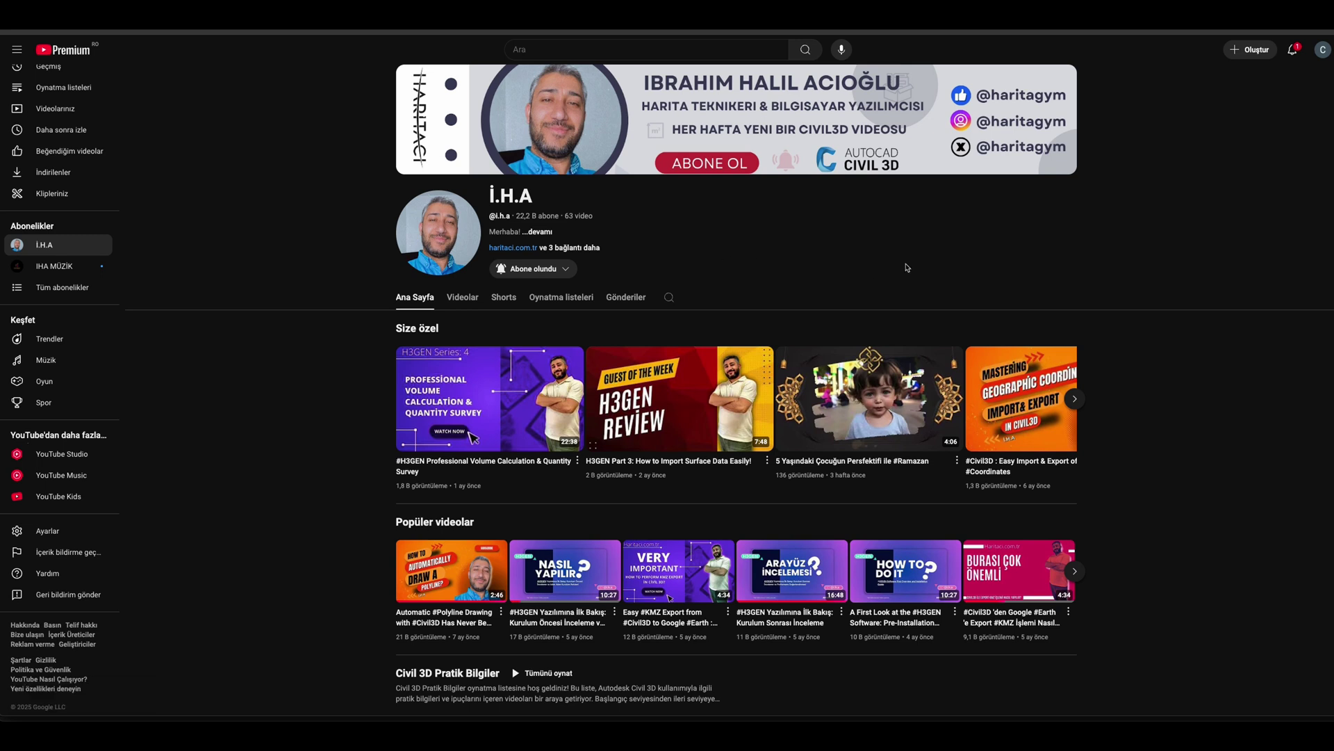